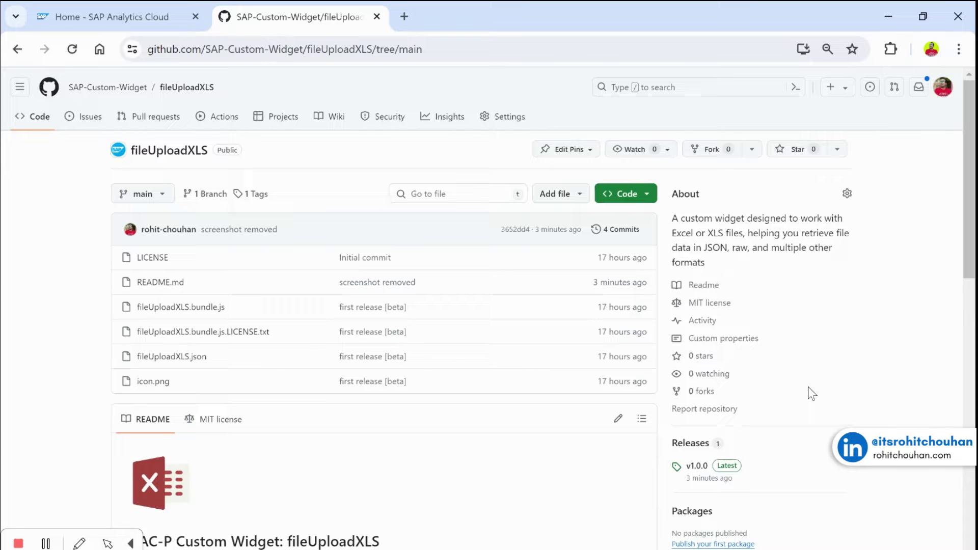
In SAP Analytics Cloud, expand the side navigation and open the Stories app.
{"action": "scroll", "coordinate": [812, 393], "scroll_direction": "down", "scroll_amount": 1}
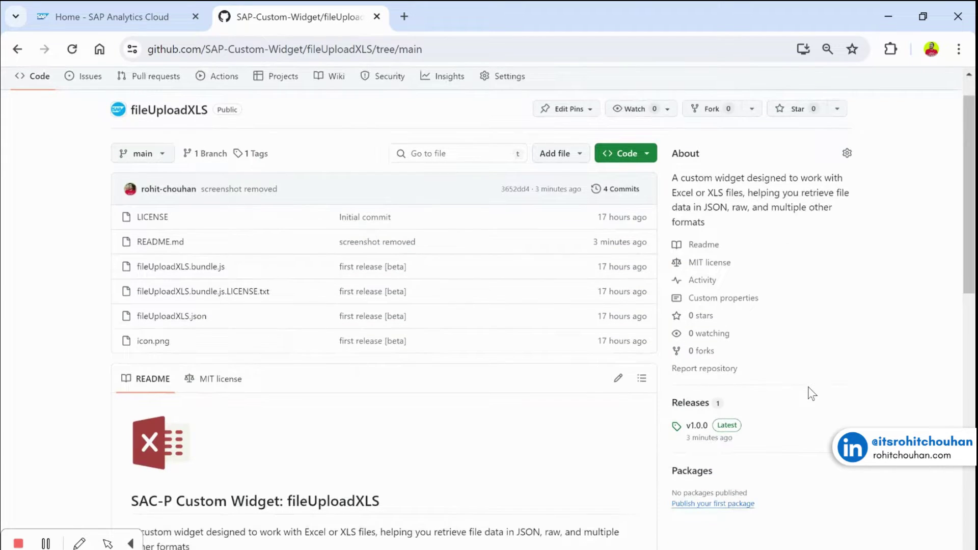
{"action": "scroll", "coordinate": [807, 390], "scroll_direction": "up", "scroll_amount": 1}
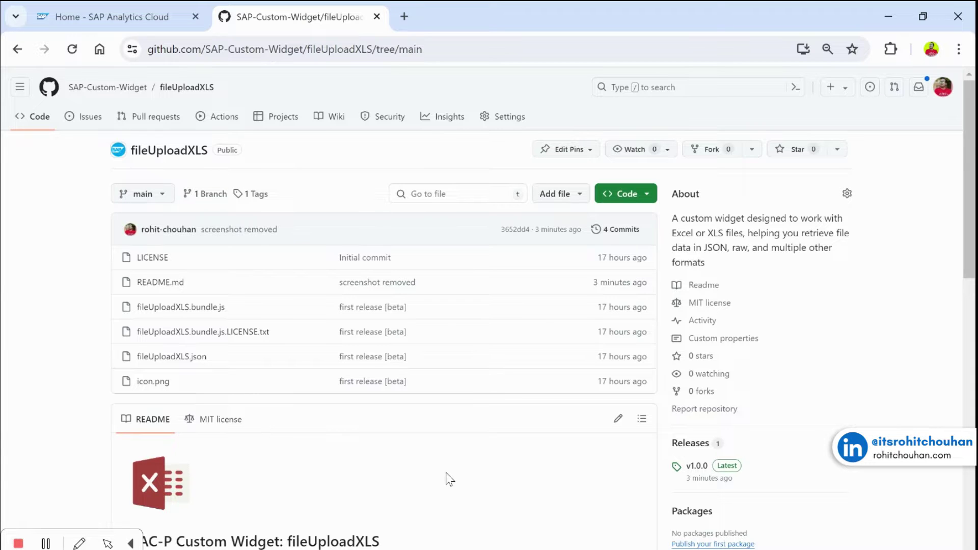
{"action": "scroll", "coordinate": [449, 479], "scroll_direction": "down", "scroll_amount": 1}
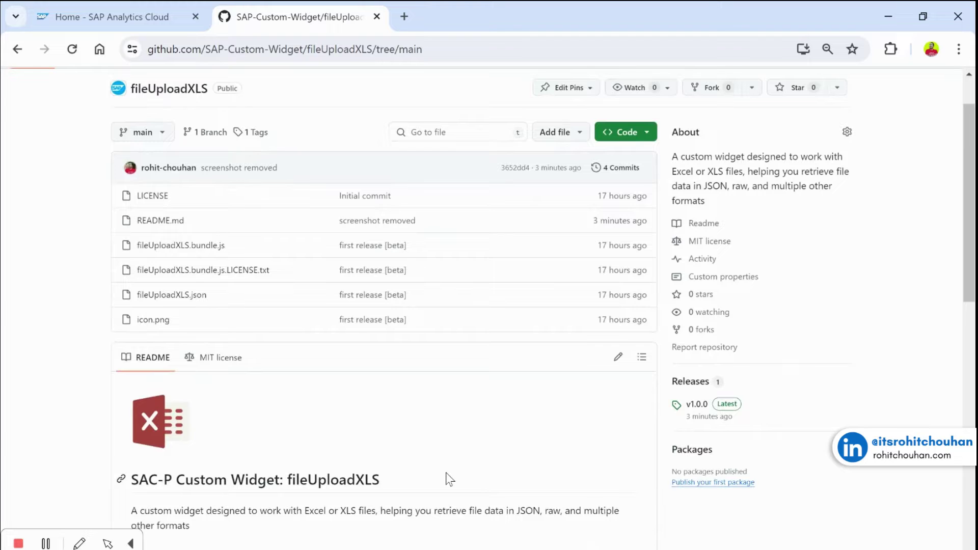
{"action": "left_click", "coordinate": [167, 3]}
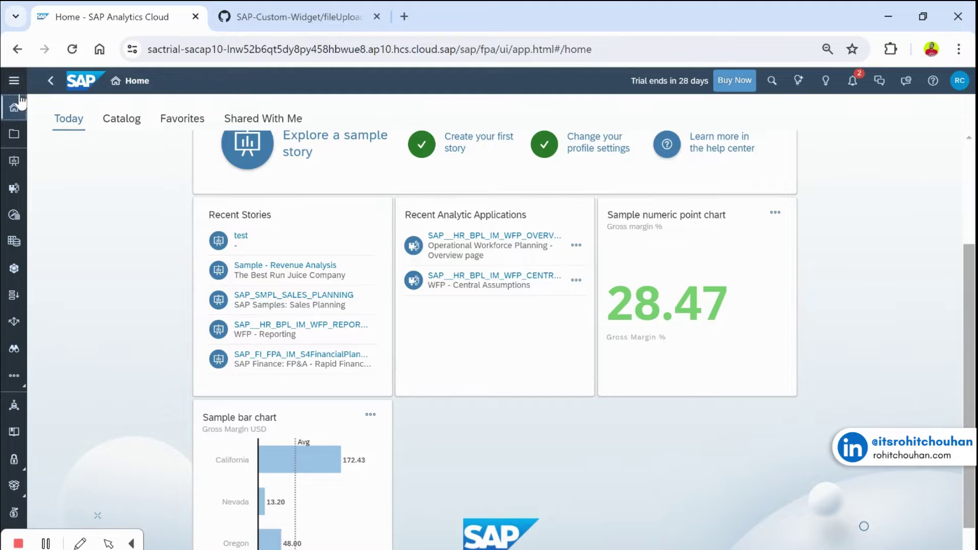
{"action": "left_click", "coordinate": [14, 82]}
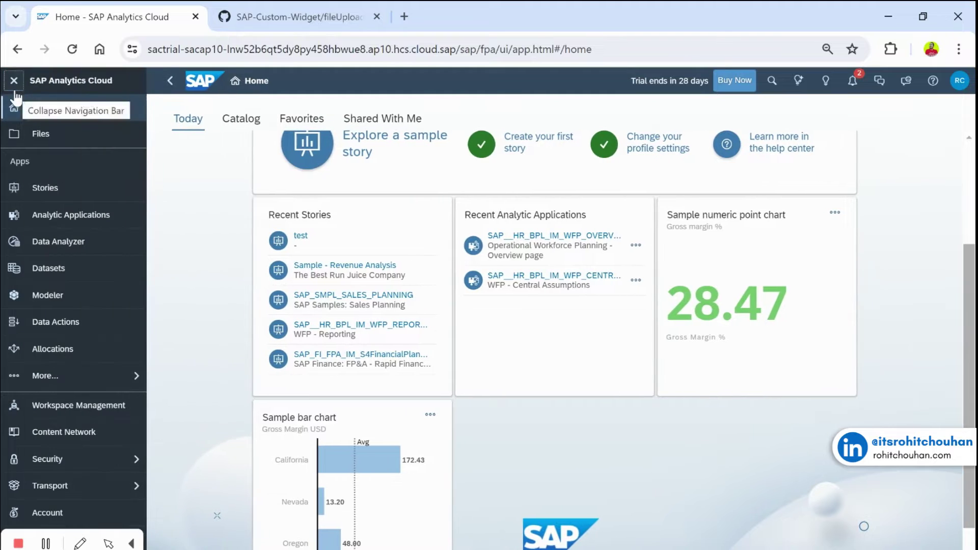
{"action": "left_click", "coordinate": [62, 193]}
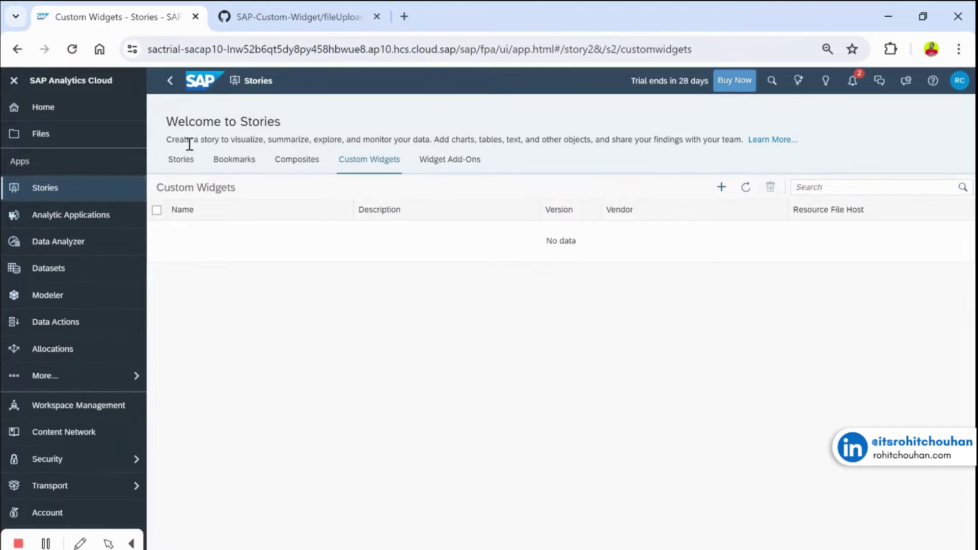
View the still-empty Custom Widgets list, then return to the GitHub repository.
{"action": "left_click", "coordinate": [181, 159]}
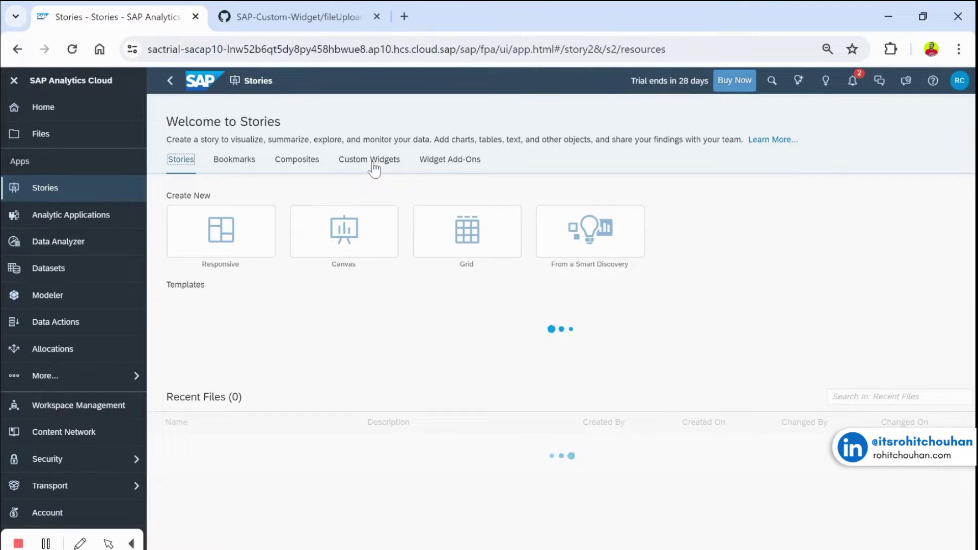
{"action": "left_click", "coordinate": [371, 161]}
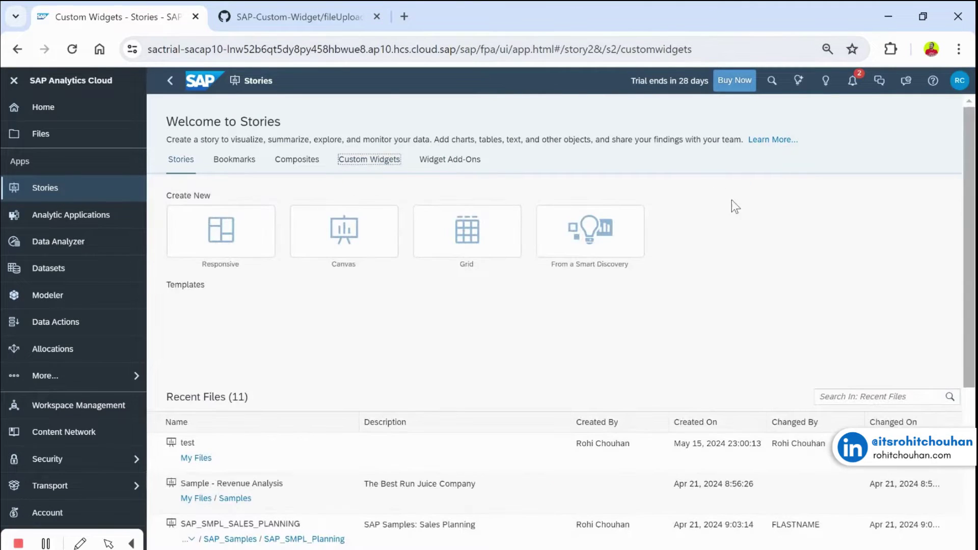
{"action": "left_click", "coordinate": [373, 158]}
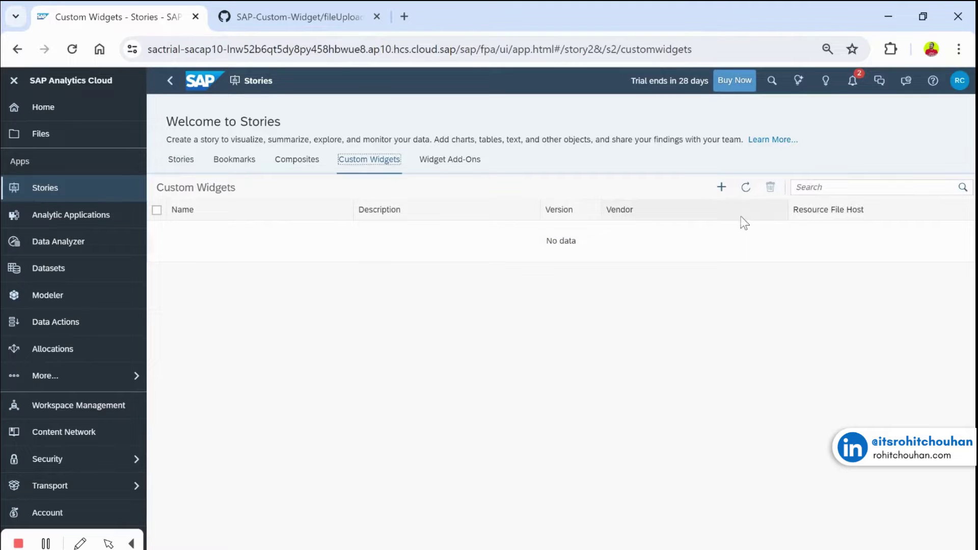
{"action": "left_click", "coordinate": [245, 18]}
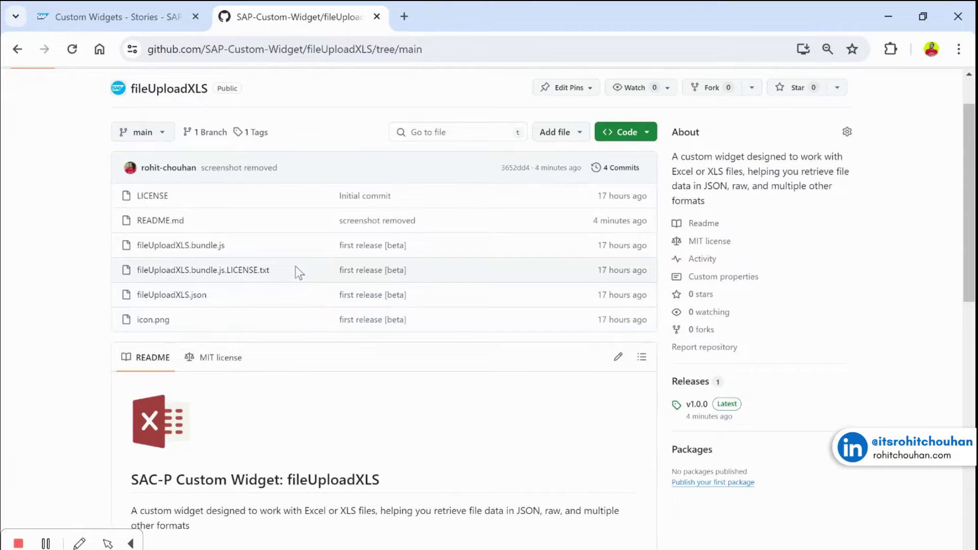
Download fileUploadXLS.json from the README's Download Widget link and return to the README.
{"action": "left_click", "coordinate": [435, 47]}
{"action": "scroll", "coordinate": [399, 250], "scroll_direction": "up", "scroll_amount": 1}
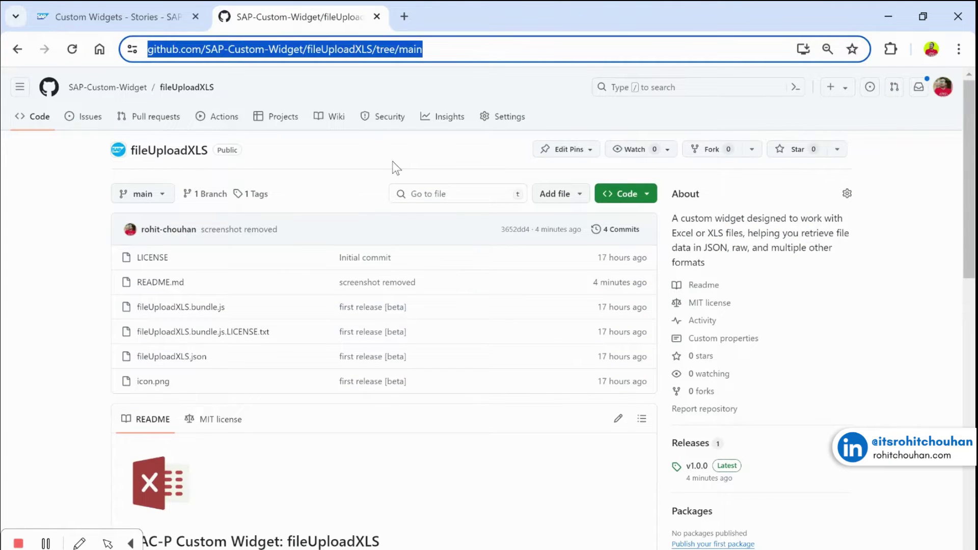
{"action": "scroll", "coordinate": [240, 395], "scroll_direction": "down", "scroll_amount": 5}
{"action": "scroll", "coordinate": [240, 393], "scroll_direction": "up", "scroll_amount": 3}
{"action": "scroll", "coordinate": [240, 394], "scroll_direction": "down", "scroll_amount": 6}
{"action": "scroll", "coordinate": [240, 394], "scroll_direction": "up", "scroll_amount": 1}
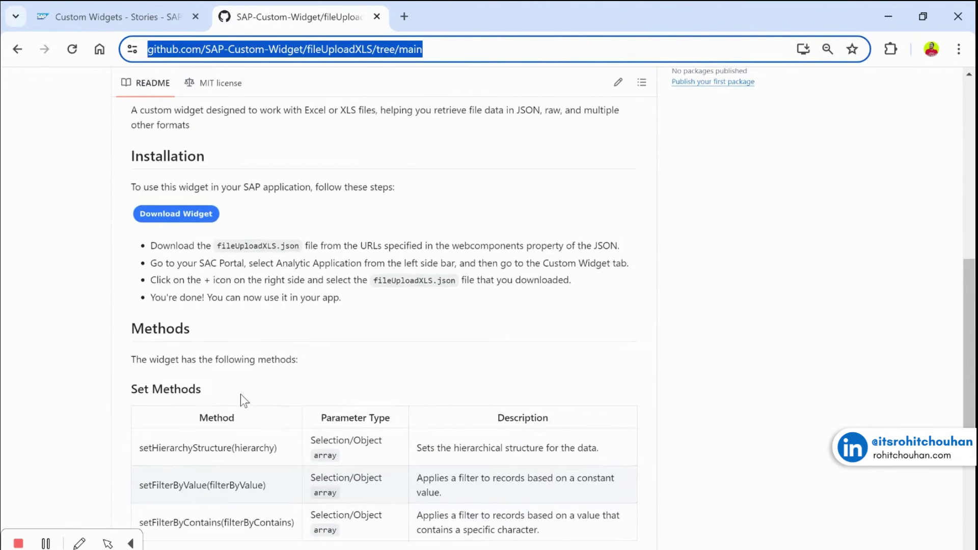
{"action": "scroll", "coordinate": [277, 374], "scroll_direction": "down", "scroll_amount": 4}
{"action": "scroll", "coordinate": [289, 318], "scroll_direction": "down", "scroll_amount": 1}
{"action": "scroll", "coordinate": [278, 206], "scroll_direction": "up", "scroll_amount": 5}
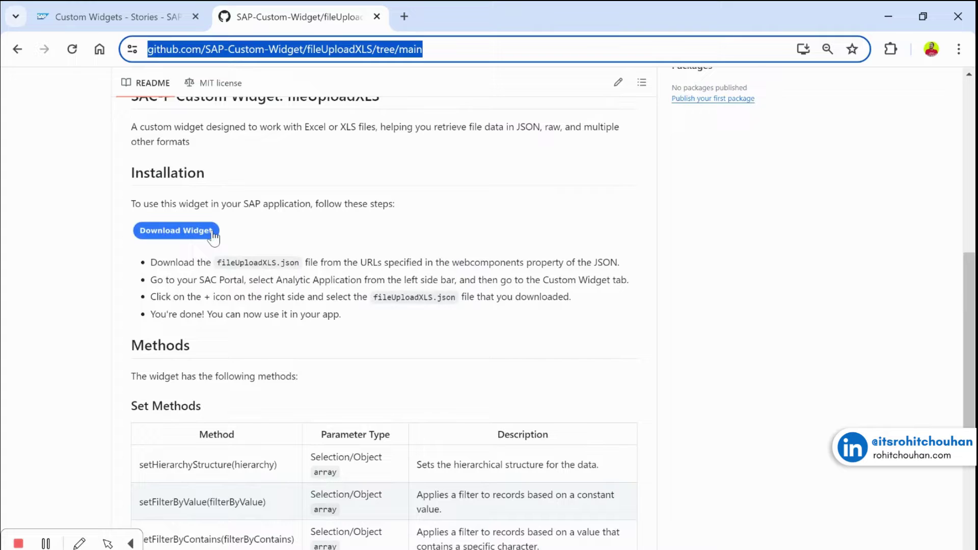
{"action": "left_click", "coordinate": [213, 234]}
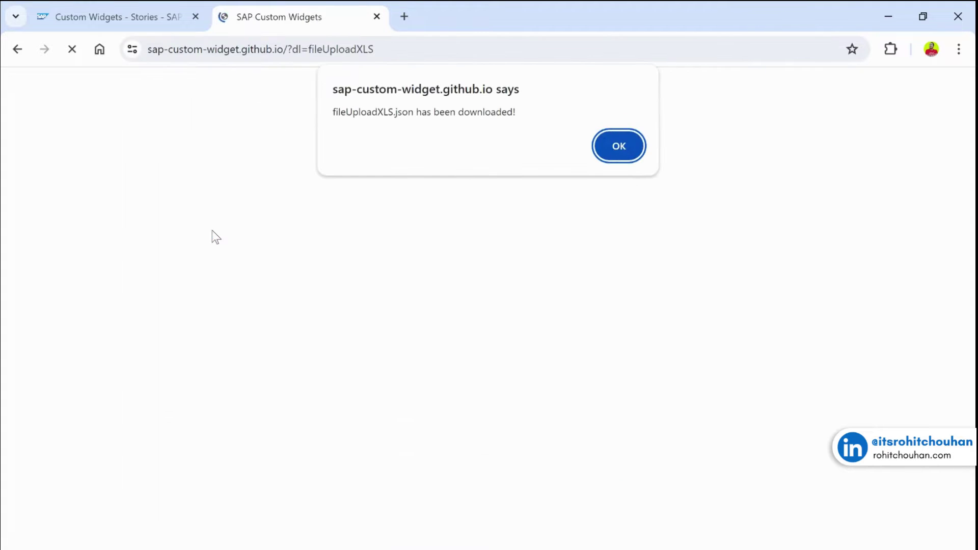
{"action": "left_click", "coordinate": [618, 146]}
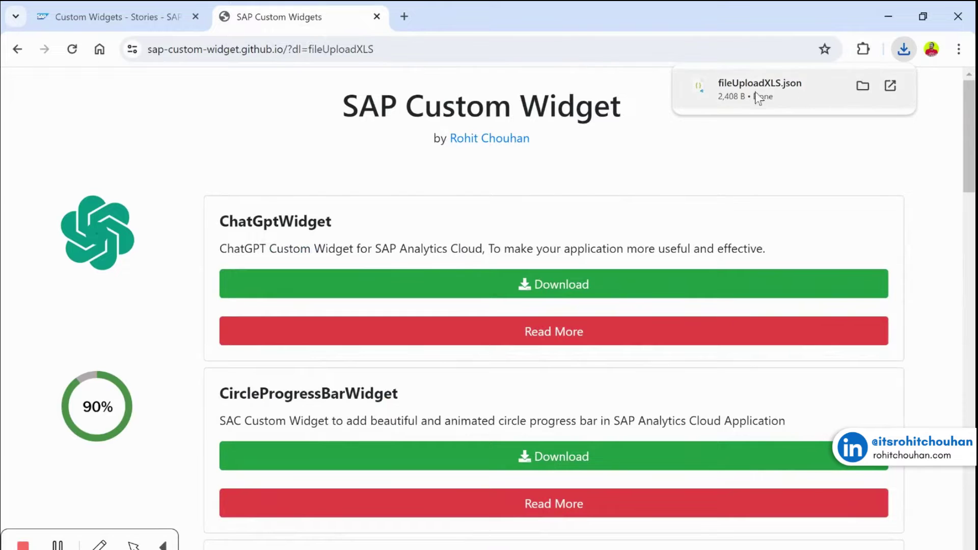
{"action": "left_click", "coordinate": [20, 52]}
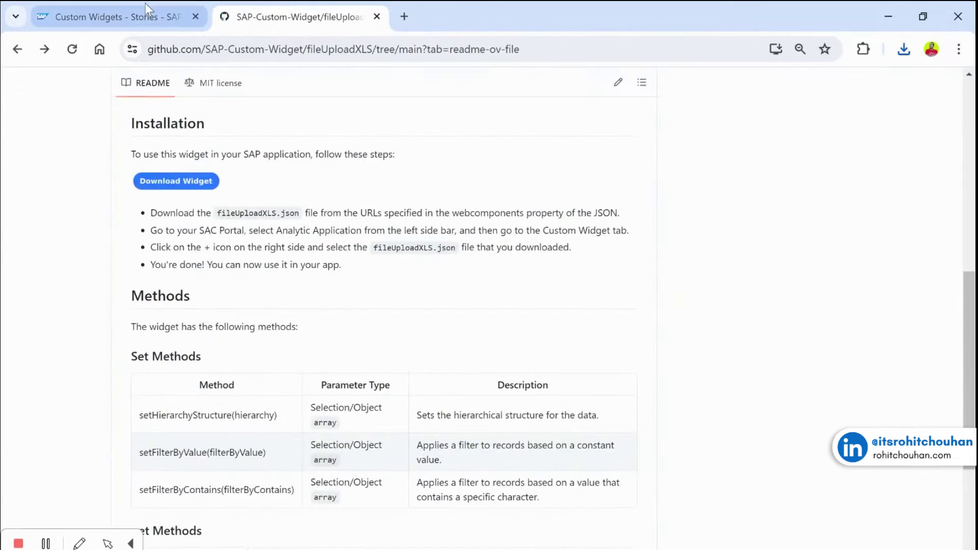
Upload fileUploadXLS.json from Downloads as a new custom widget in Custom Widgets.
{"action": "left_click", "coordinate": [139, 15]}
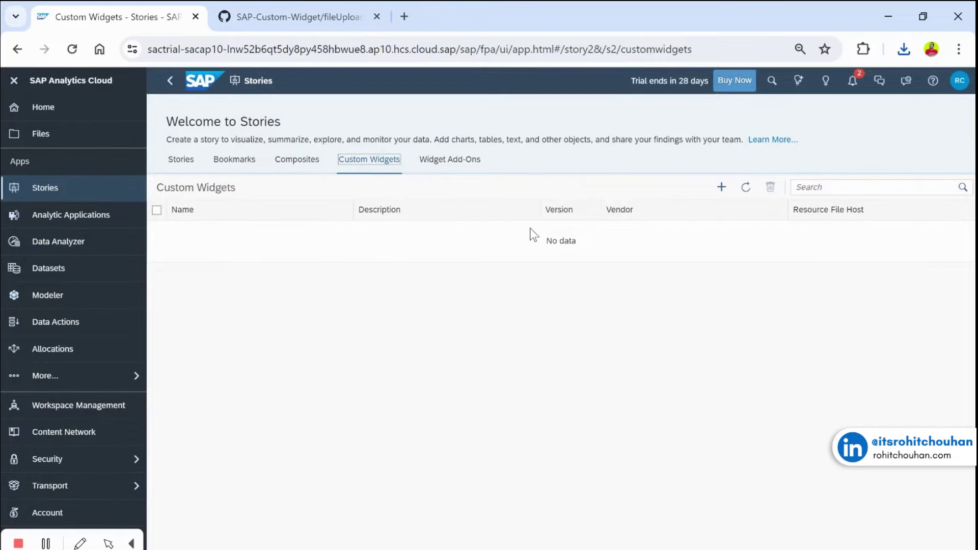
{"action": "left_click", "coordinate": [717, 186]}
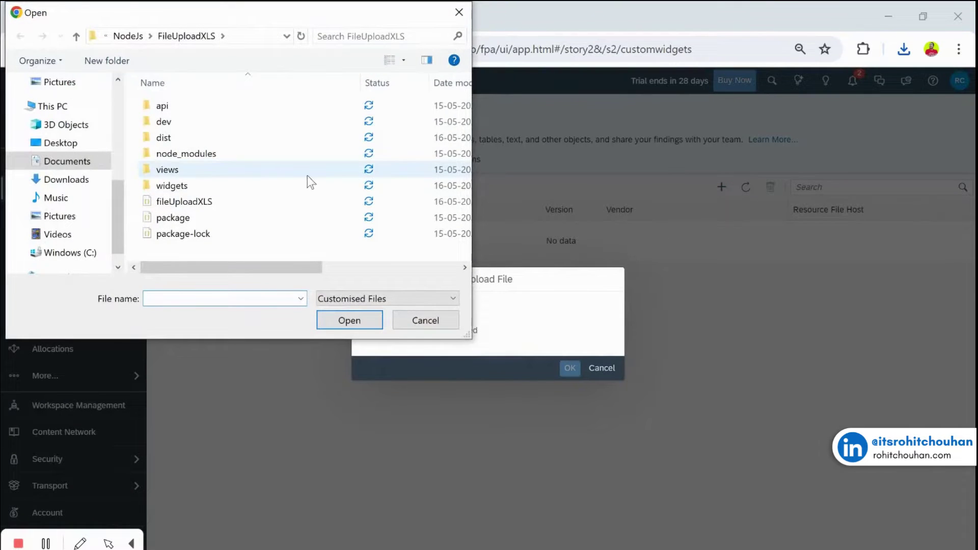
{"action": "scroll", "coordinate": [66, 124], "scroll_direction": "up", "scroll_amount": 5}
{"action": "left_click", "coordinate": [73, 131]}
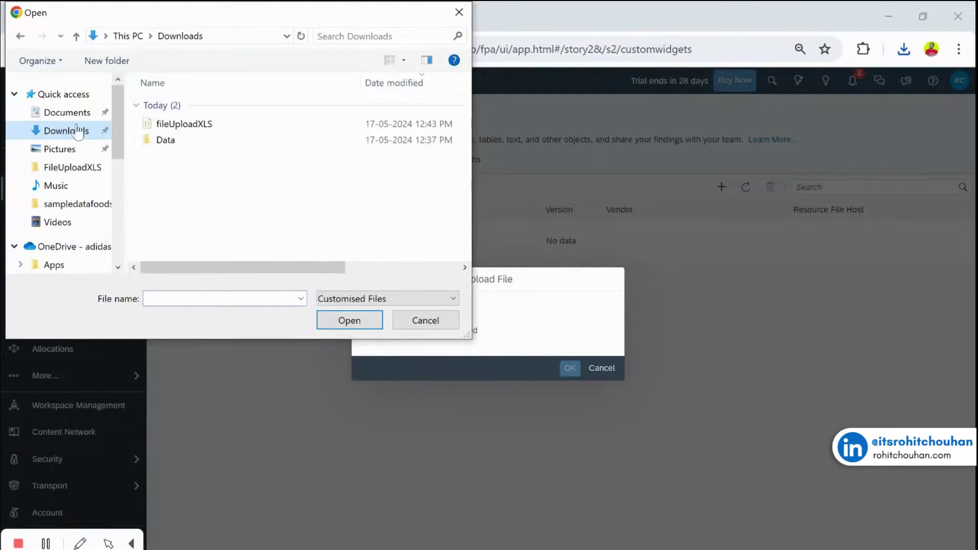
{"action": "double_click", "coordinate": [221, 126]}
{"action": "key", "text": "Return"}
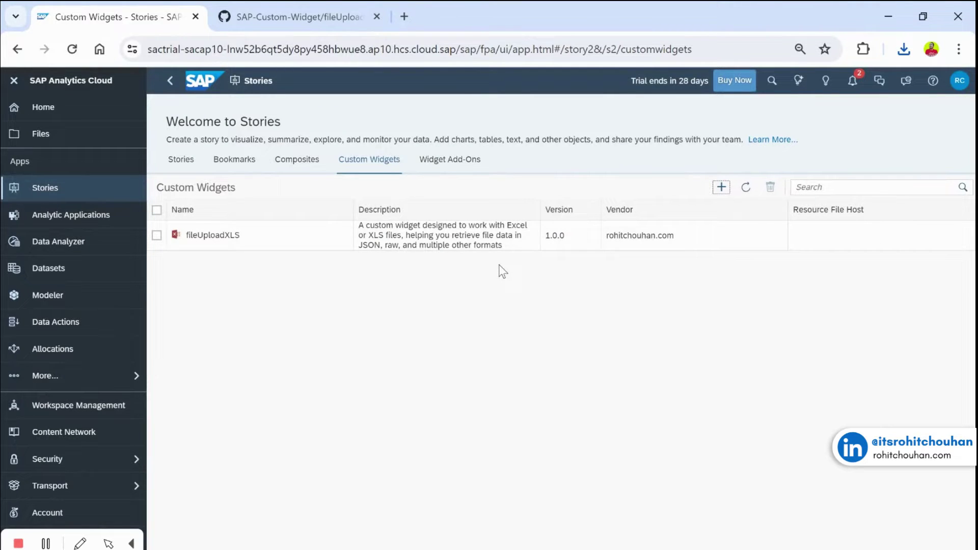
Create a Canvas story in Optimized Design Experience and save it as FileUploadXLS.
{"action": "left_click", "coordinate": [127, 194]}
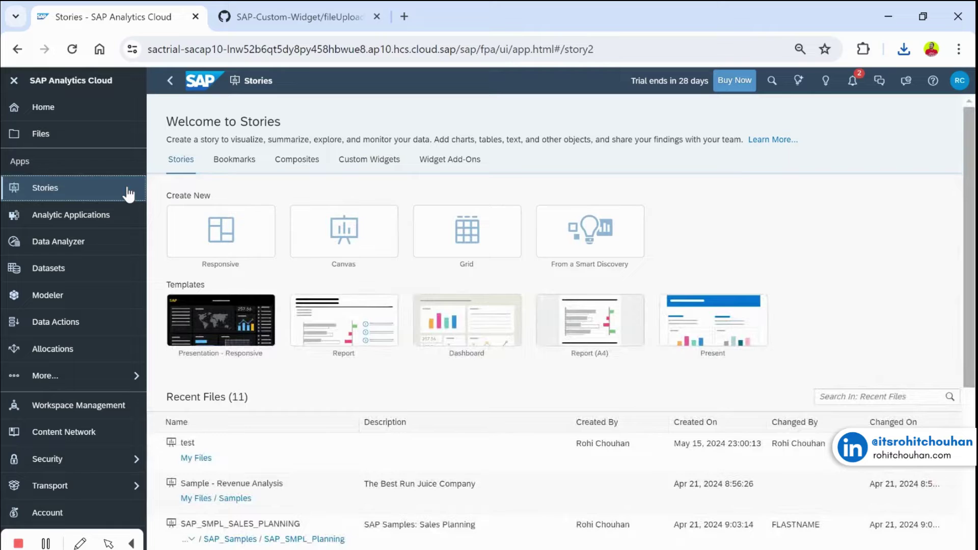
{"action": "left_click", "coordinate": [355, 226]}
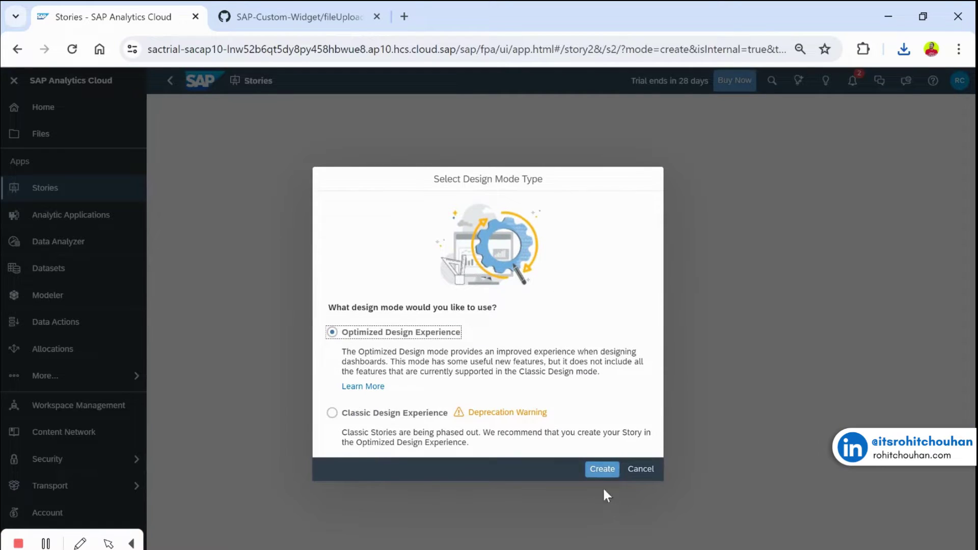
{"action": "left_click", "coordinate": [602, 467]}
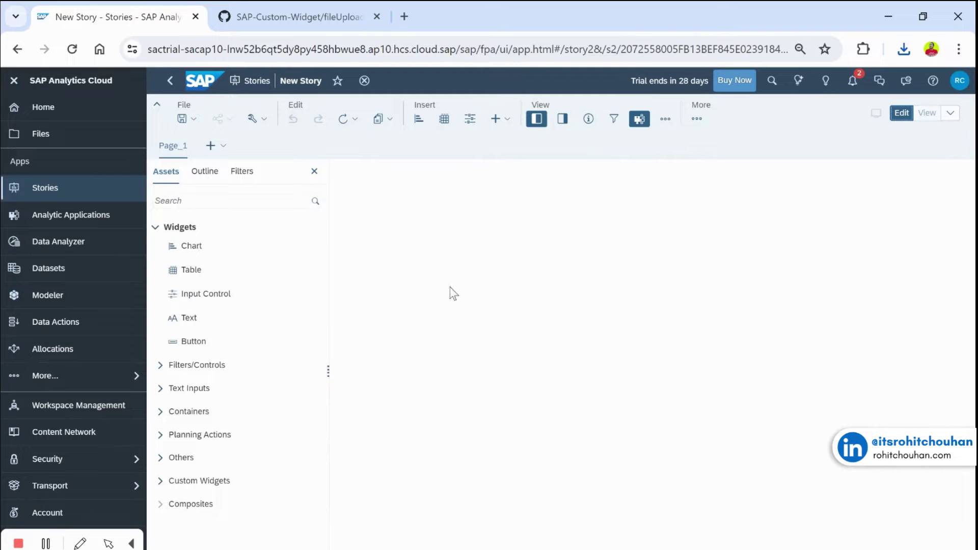
{"action": "key", "text": "ctrl+s"}
{"action": "type", "text": "File"}
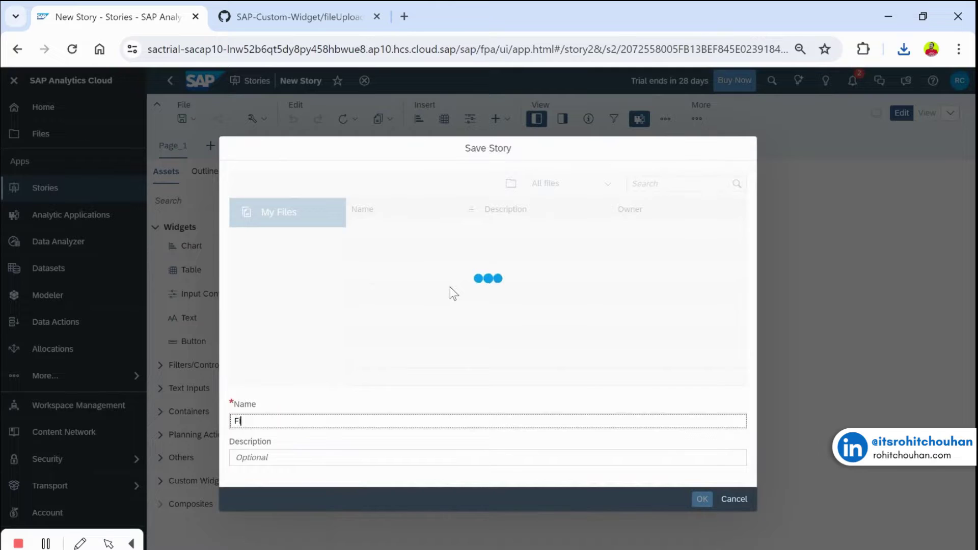
{"action": "type", "text": "Up"}
{"action": "type", "text": "loadStory"}
{"action": "key", "text": "Return"}
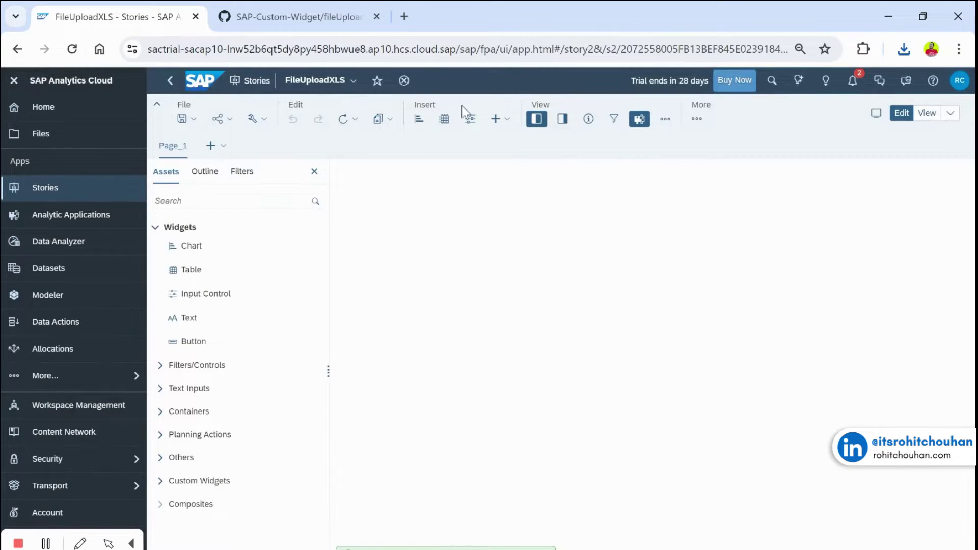
Insert the fileUploadXLS custom widget onto Page_1 and drag its corner to enlarge it.
{"action": "left_click", "coordinate": [508, 120]}
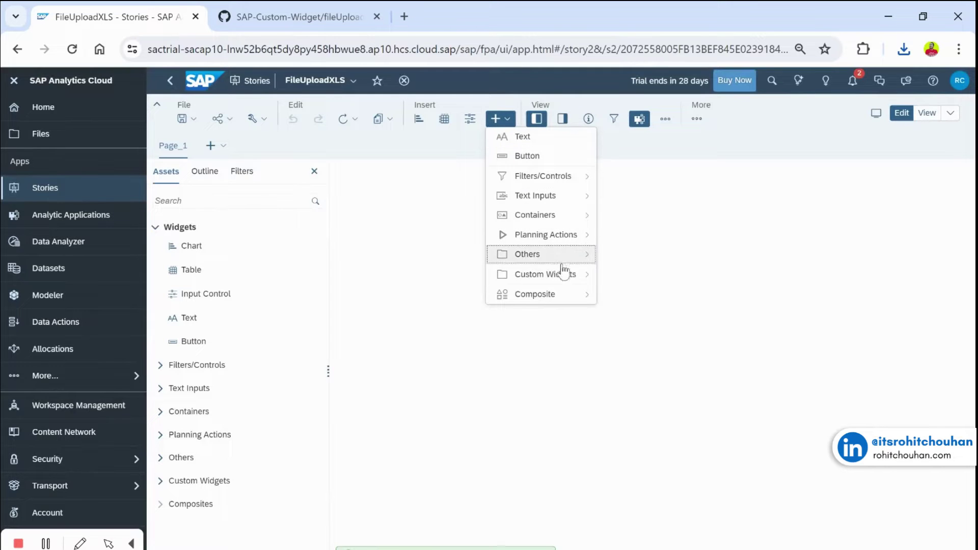
{"action": "mouse_move", "coordinate": [550, 274]}
{"action": "left_click", "coordinate": [618, 281]}
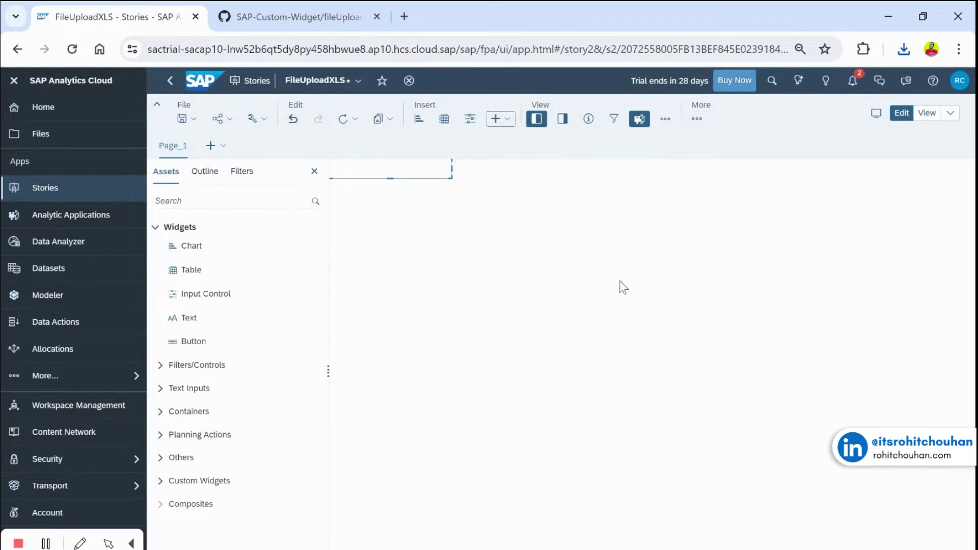
{"action": "left_click_drag", "start_coordinate": [454, 184], "coordinate": [551, 327]}
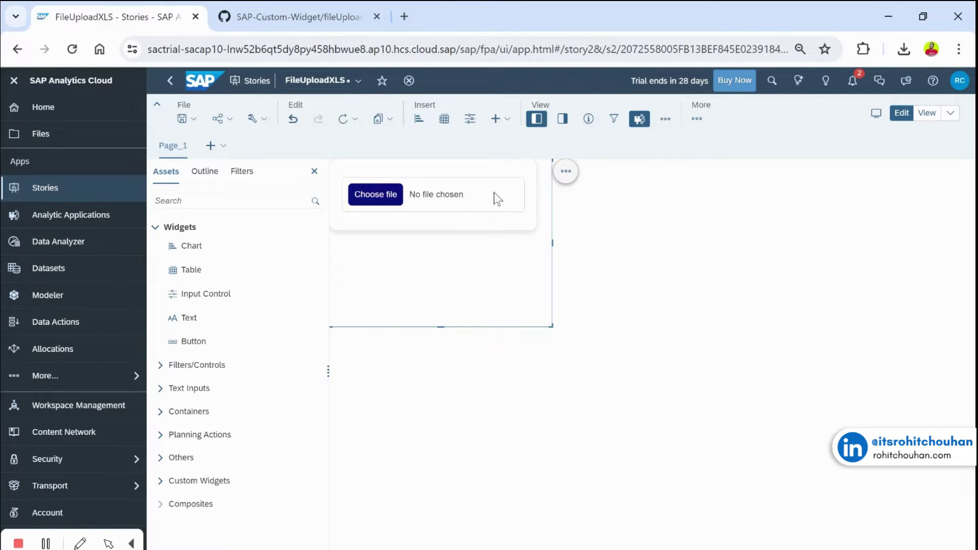
Check the widget's Styling and Builder details, close the panel, and drag its bottom edge up.
{"action": "left_click", "coordinate": [560, 119]}
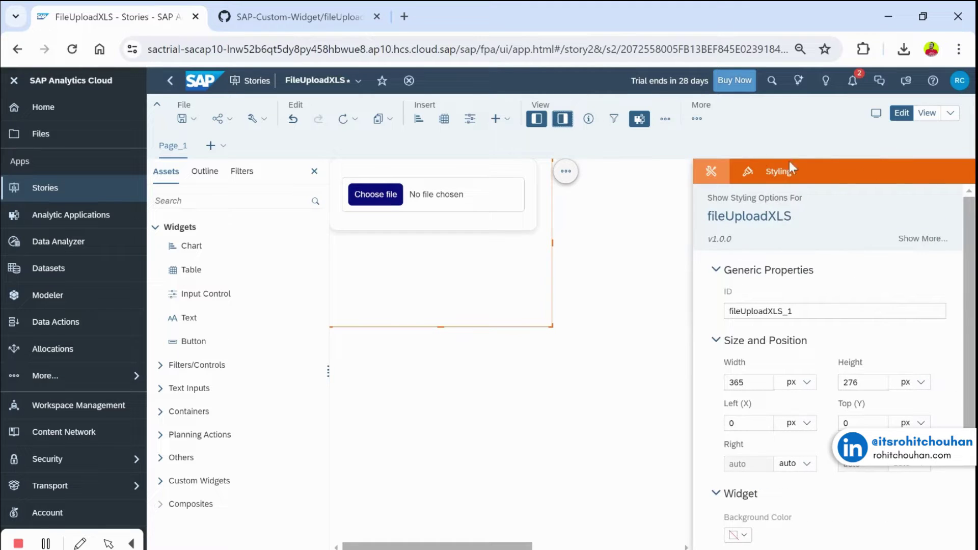
{"action": "scroll", "coordinate": [780, 417], "scroll_direction": "down", "scroll_amount": 3}
{"action": "scroll", "coordinate": [794, 516], "scroll_direction": "up", "scroll_amount": 2}
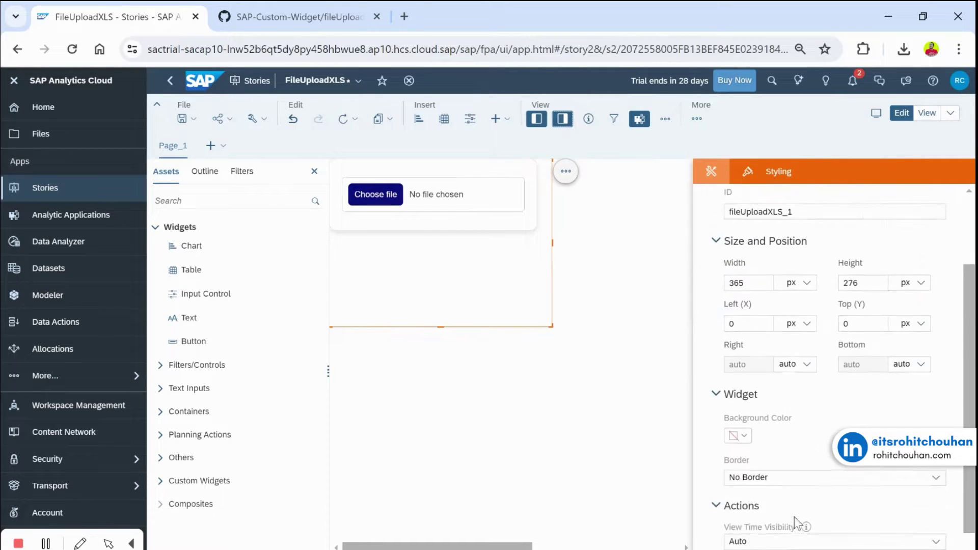
{"action": "scroll", "coordinate": [758, 306], "scroll_direction": "down", "scroll_amount": 2}
{"action": "left_click", "coordinate": [709, 170]}
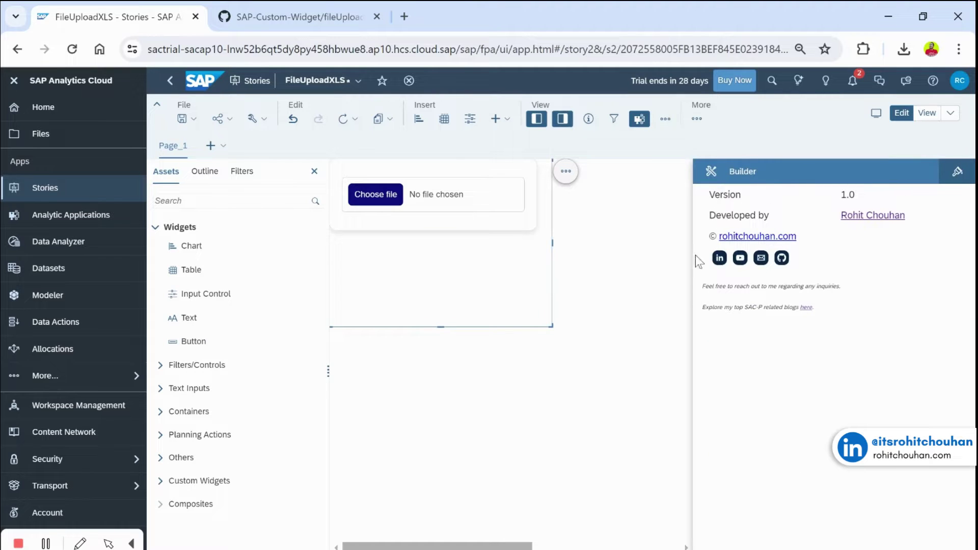
{"action": "left_click", "coordinate": [562, 120]}
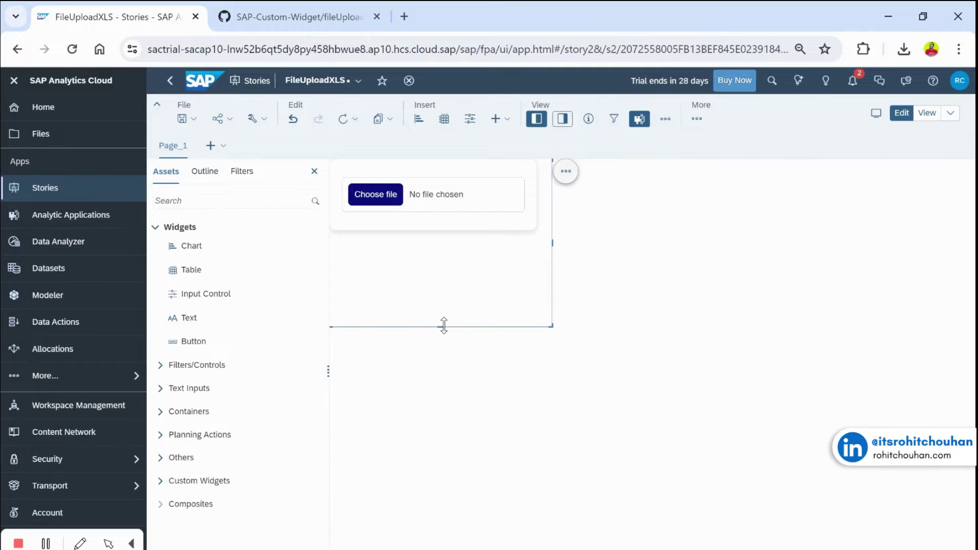
{"action": "left_click_drag", "start_coordinate": [442, 325], "coordinate": [460, 286]}
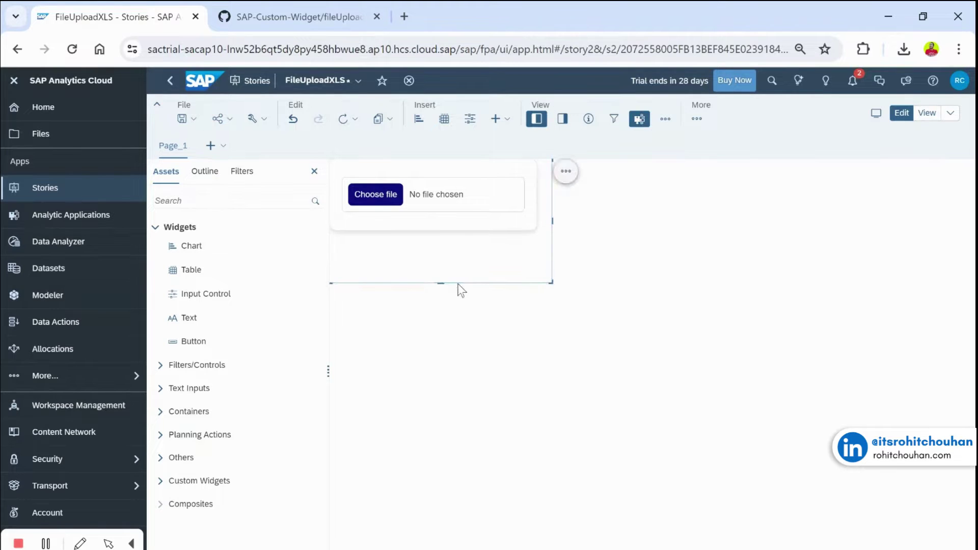
Scroll the GitHub README to the Set and get methods tables, such as getDataAsJson and getHeaders.
{"action": "left_click", "coordinate": [335, 23]}
{"action": "scroll", "coordinate": [380, 375], "scroll_direction": "down", "scroll_amount": 3}
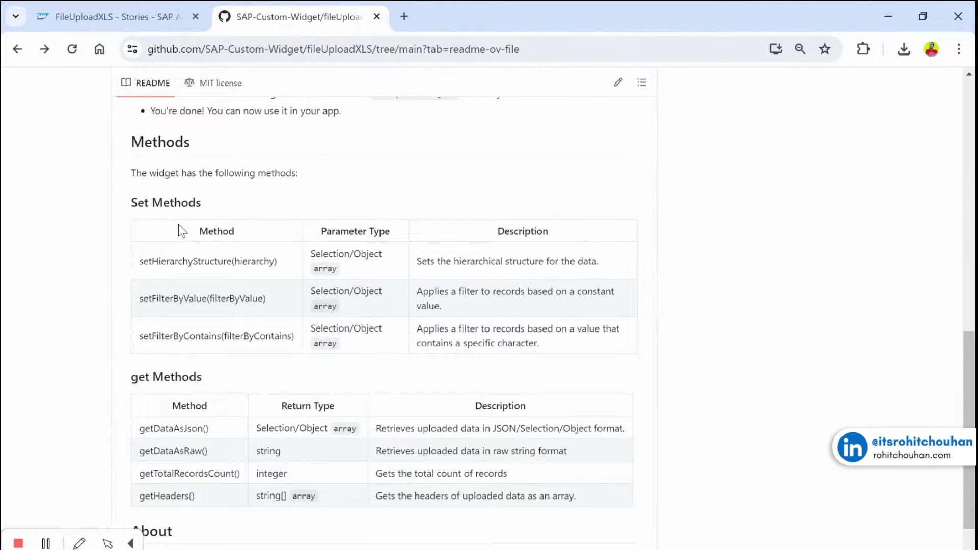
{"action": "scroll", "coordinate": [228, 427], "scroll_direction": "down", "scroll_amount": 1}
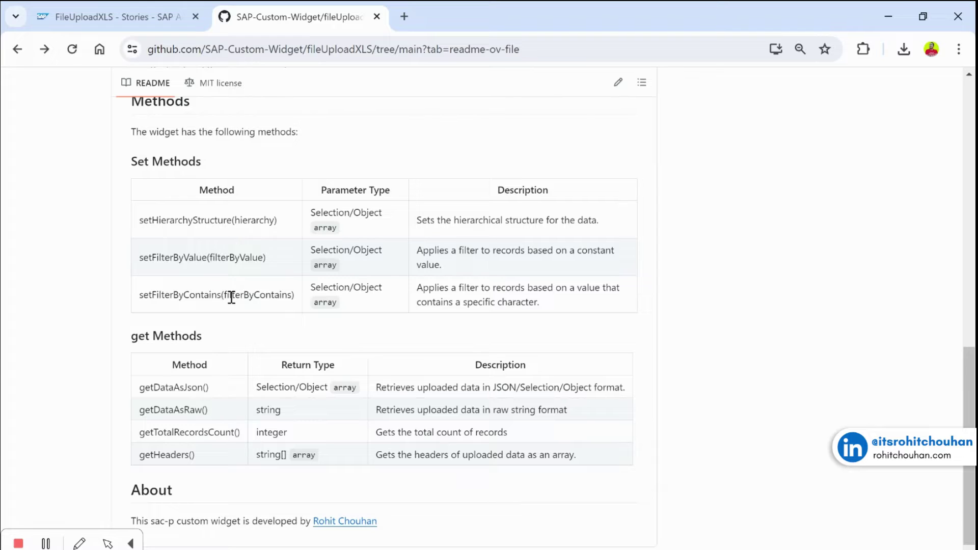
{"action": "scroll", "coordinate": [231, 298], "scroll_direction": "down", "scroll_amount": 1}
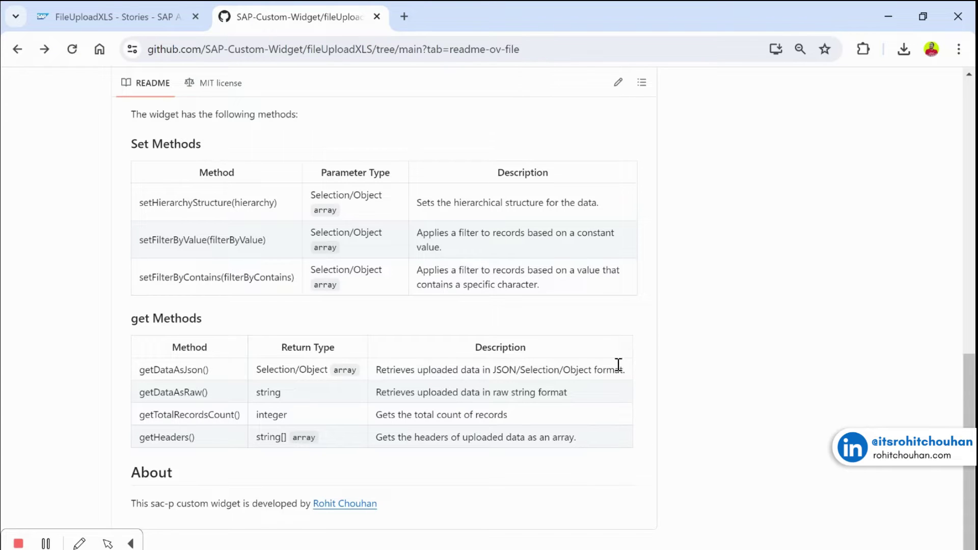
Back in the story, insert a button and move it beside the upload widget.
{"action": "left_click", "coordinate": [166, 11]}
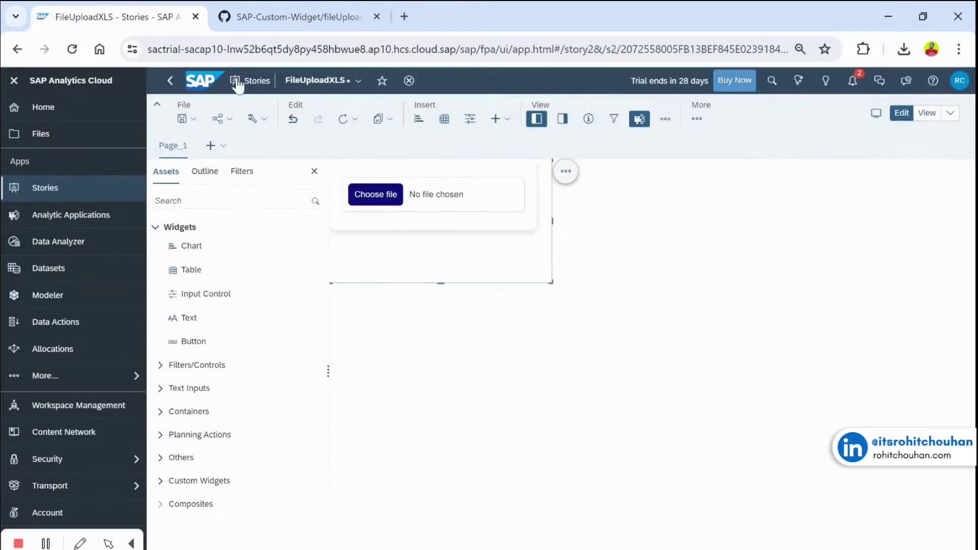
{"action": "left_click", "coordinate": [497, 119]}
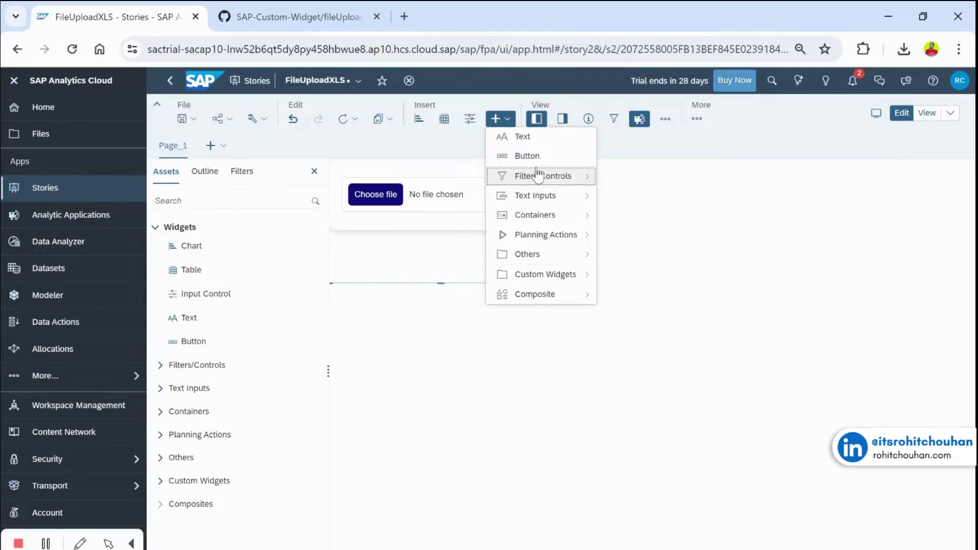
{"action": "left_click", "coordinate": [527, 156]}
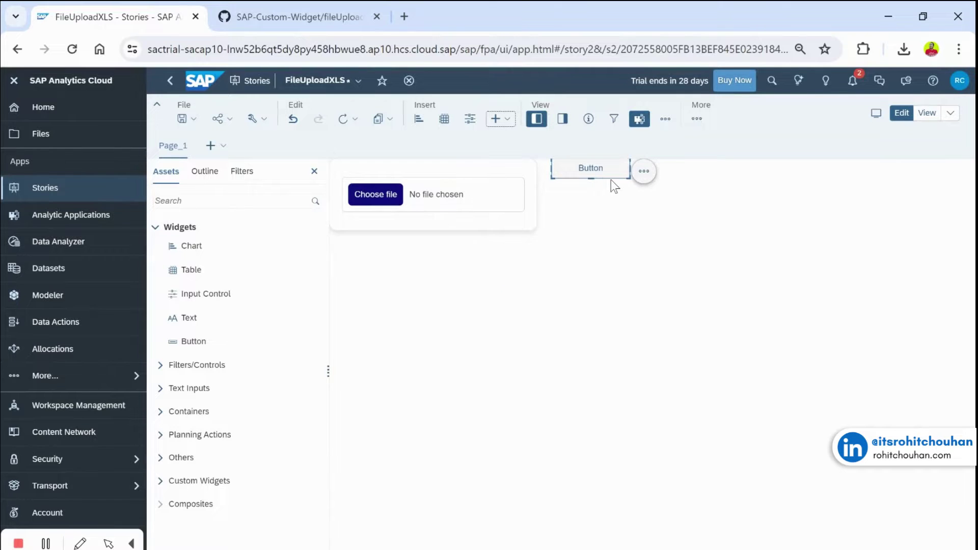
{"action": "left_click_drag", "start_coordinate": [610, 173], "coordinate": [618, 192]}
Set Button_1's label text to 'Get Data' in its styling panel.
{"action": "left_click", "coordinate": [653, 190]}
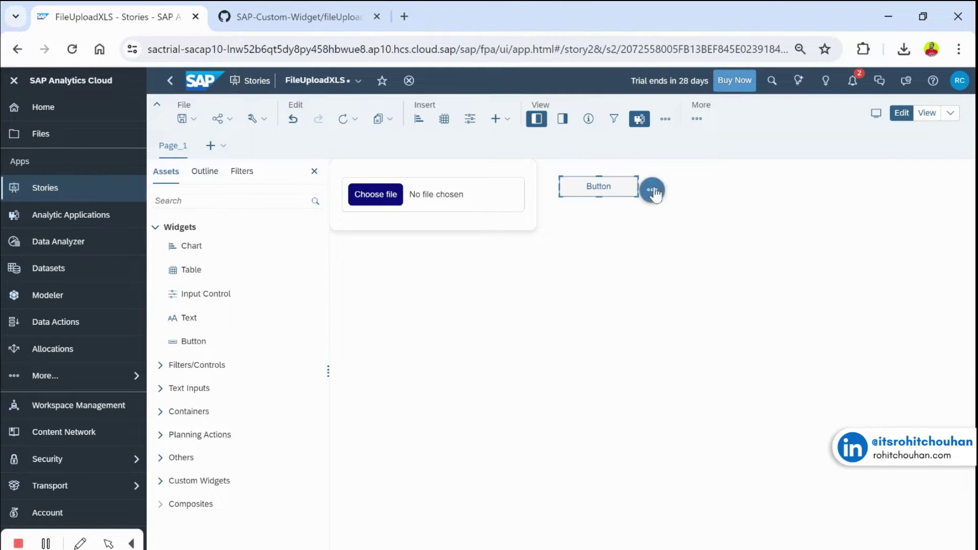
{"action": "left_click", "coordinate": [754, 223]}
{"action": "left_click", "coordinate": [783, 340]}
{"action": "left_click_drag", "start_coordinate": [783, 341], "coordinate": [693, 341]}
{"action": "type", "text": "gTE FI"}
{"action": "key", "text": "BackSpace"}
{"action": "key", "text": "BackSpace"}
{"action": "key", "text": "BackSpace"}
{"action": "key", "text": "BackSpace"}
{"action": "key", "text": "BackSpace"}
{"action": "key", "text": "BackSpace"}
{"action": "type", "text": "Geat"}
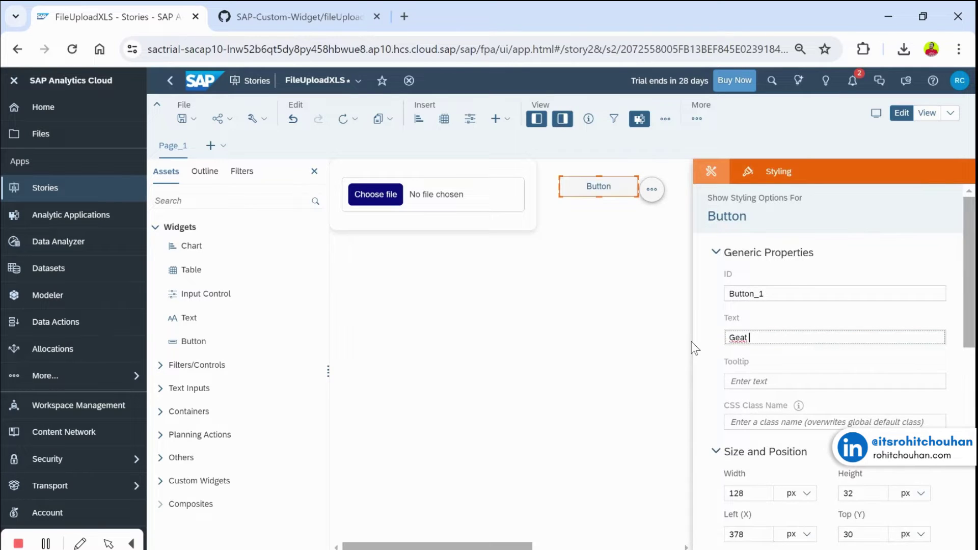
{"action": "type", "text": "et Data"}
{"action": "left_click", "coordinate": [562, 119]}
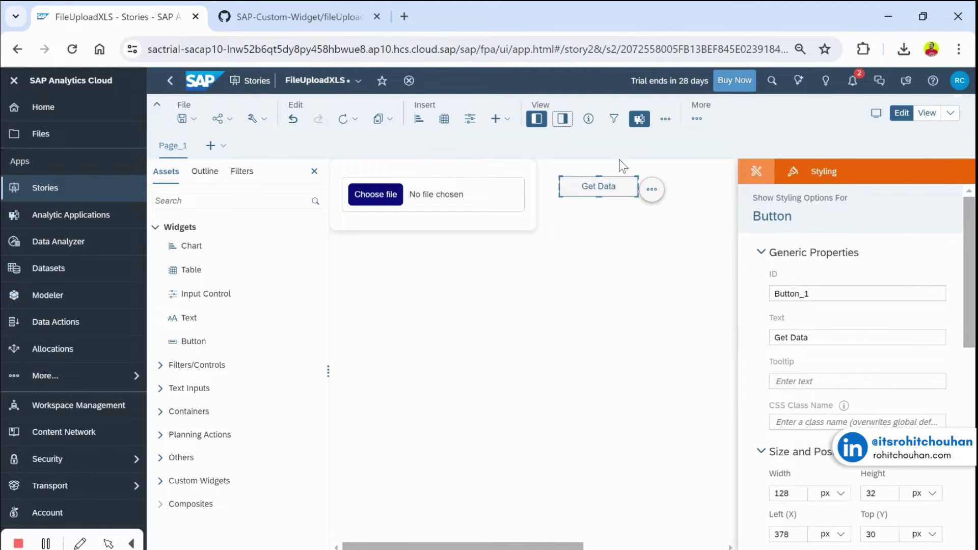
{"action": "left_click", "coordinate": [652, 189]}
Write Button_1's onClick script logging fileUploadXLS_1.getDataAsJson() to the console, and save the story.
{"action": "mouse_move", "coordinate": [713, 184]}
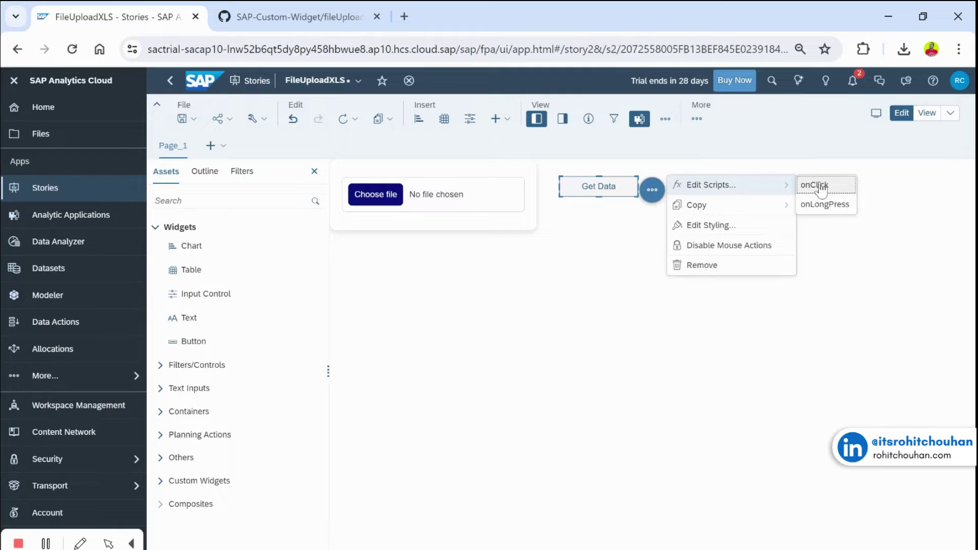
{"action": "left_click", "coordinate": [830, 184]}
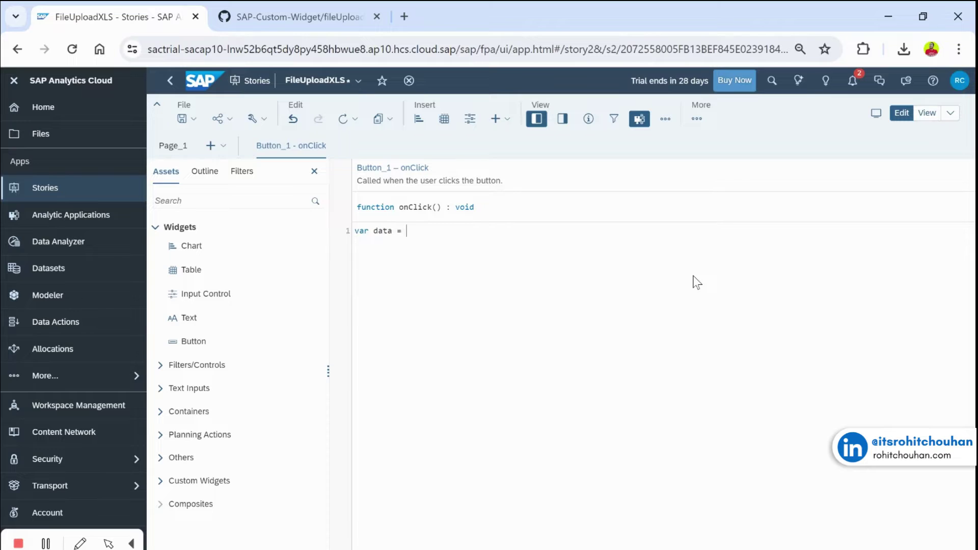
{"action": "type", "text": "var data = fil"}
{"action": "key", "text": "Return"}
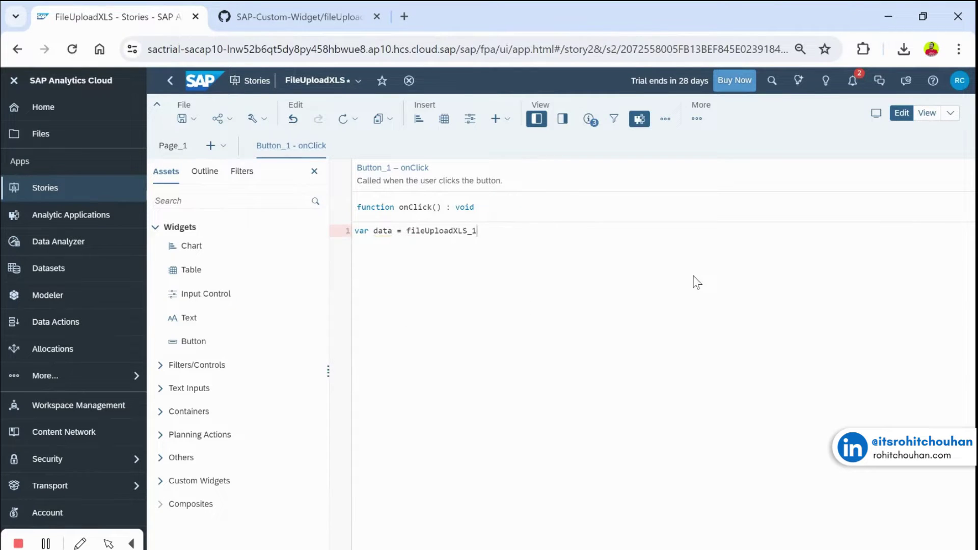
{"action": "type", "text": ".getD"}
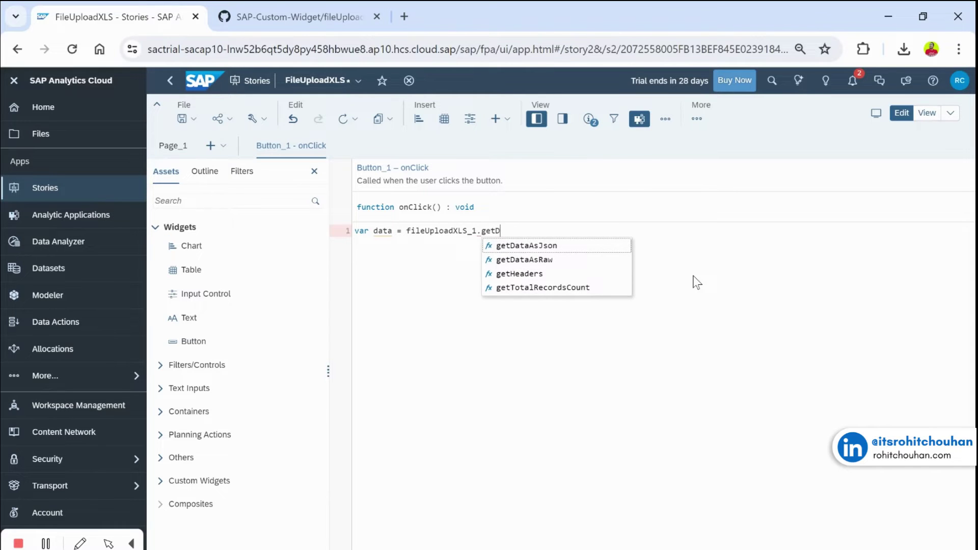
{"action": "key", "text": "Return"}
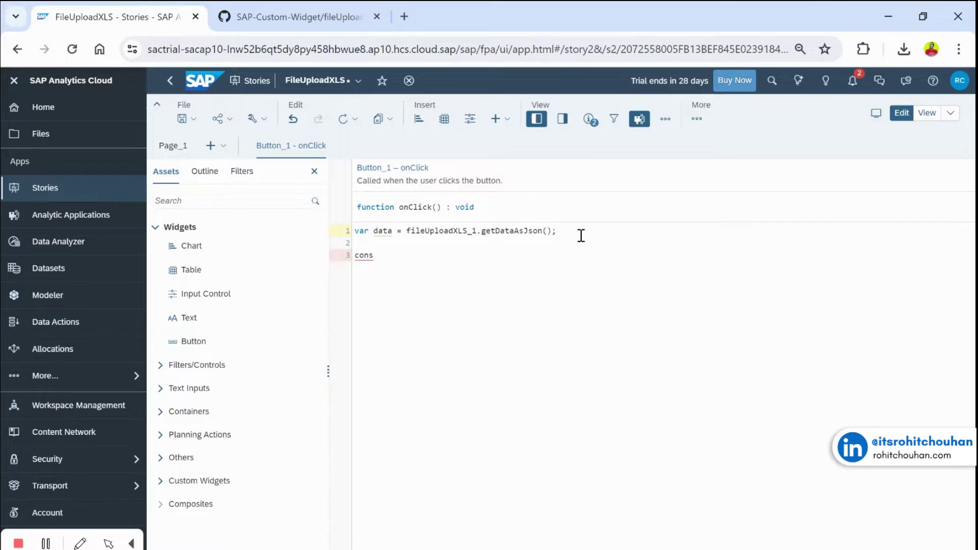
{"action": "type", "text": ".log(data);"}
{"action": "key", "text": "ctrl+s"}
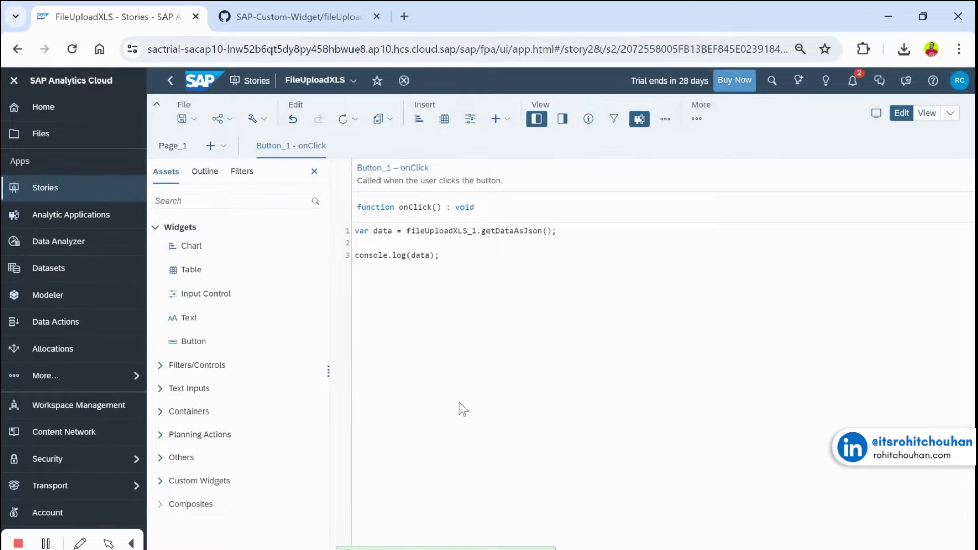
{"action": "key", "text": "alt+Tab"}
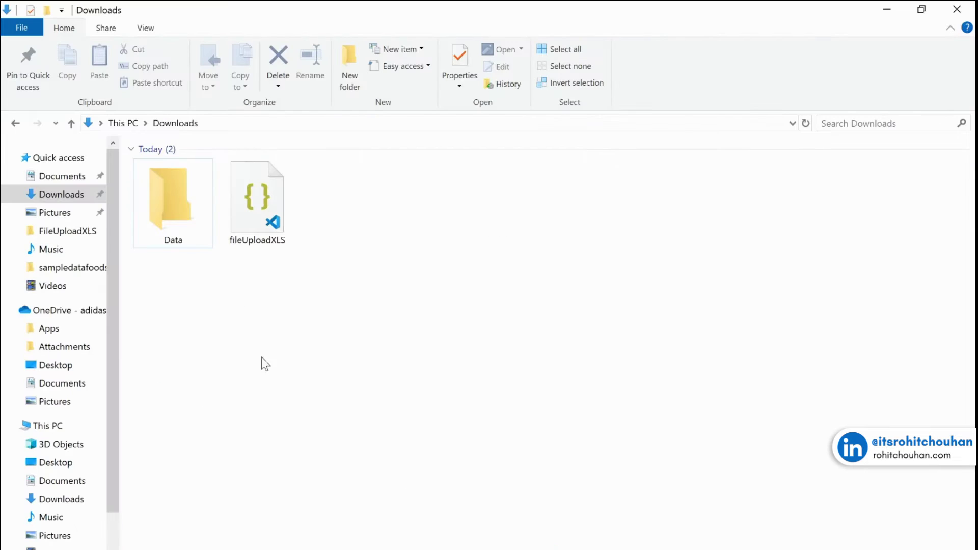
Open sampledatafoodsales.xlsx from the FileUploadXLS folder in Excel and inspect its Product values.
{"action": "left_click", "coordinate": [84, 232]}
{"action": "double_click", "coordinate": [207, 330]}
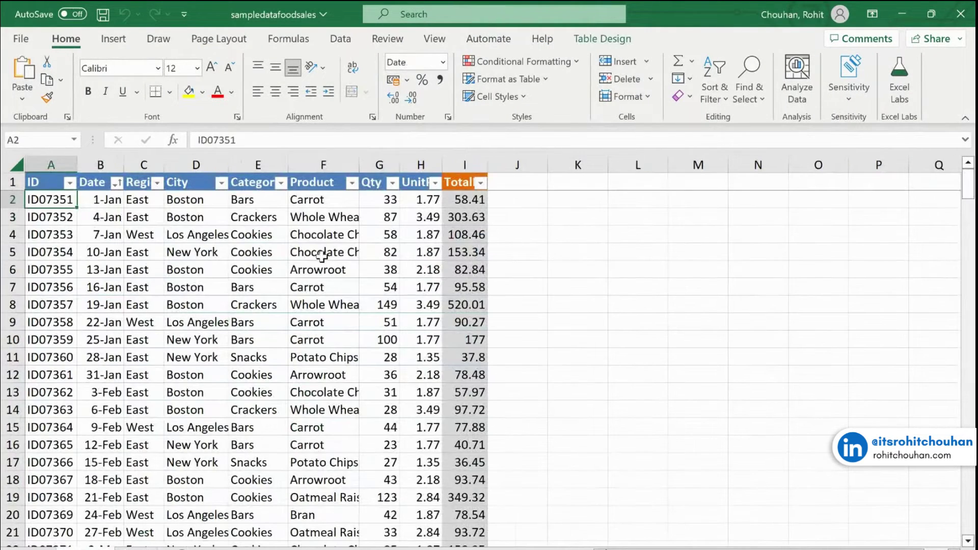
{"action": "left_click", "coordinate": [323, 252]}
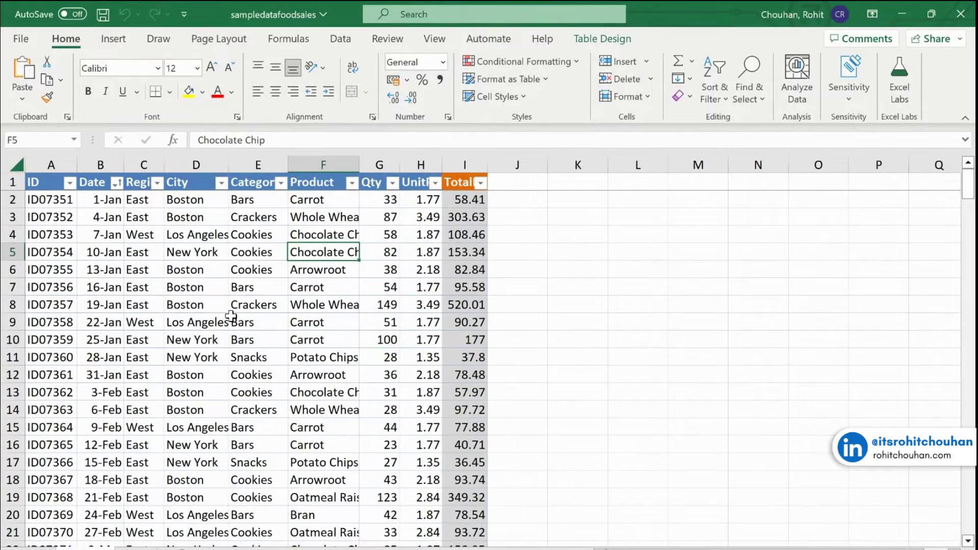
Return to the FileUploadXLS story editor and run it as an analytic application in a new tab.
{"action": "mouse_move", "coordinate": [399, 500]}
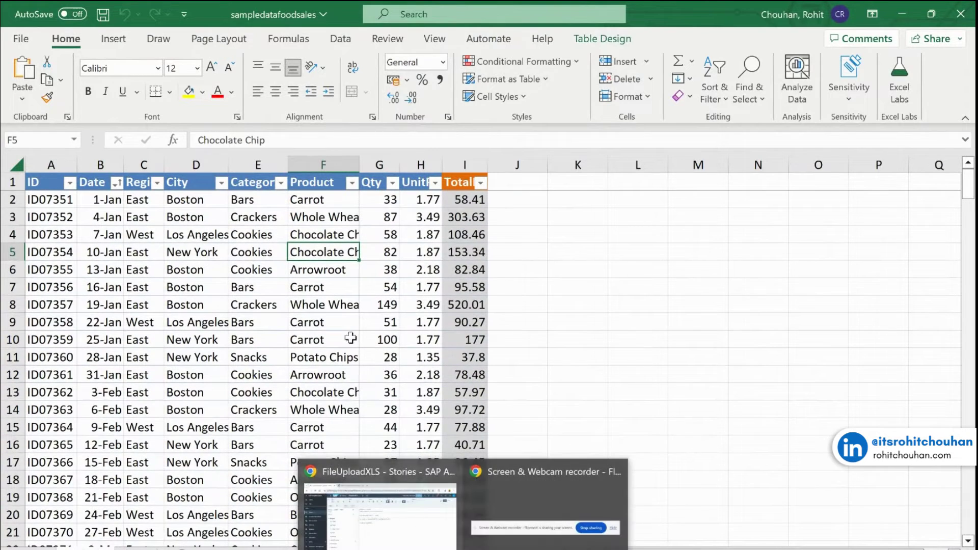
{"action": "left_click", "coordinate": [400, 501]}
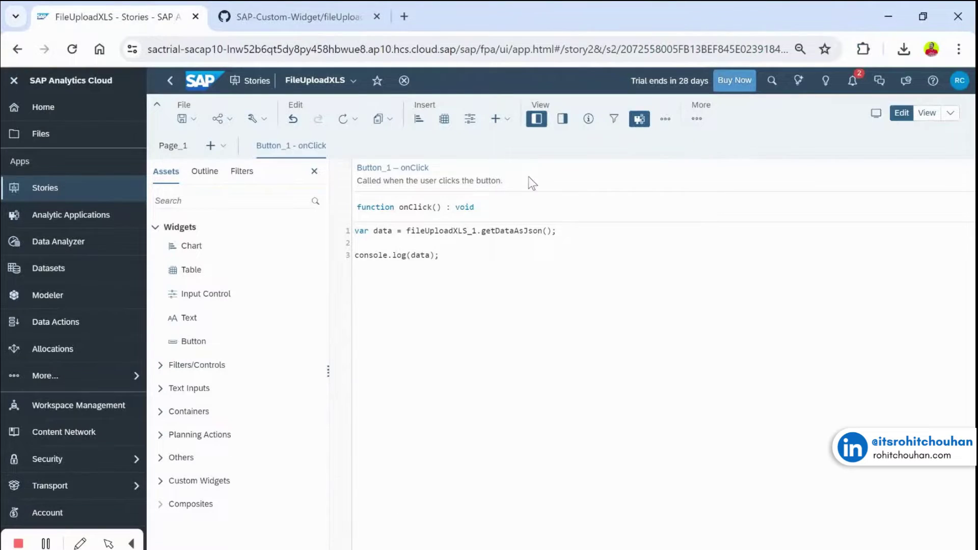
{"action": "left_click", "coordinate": [920, 112]}
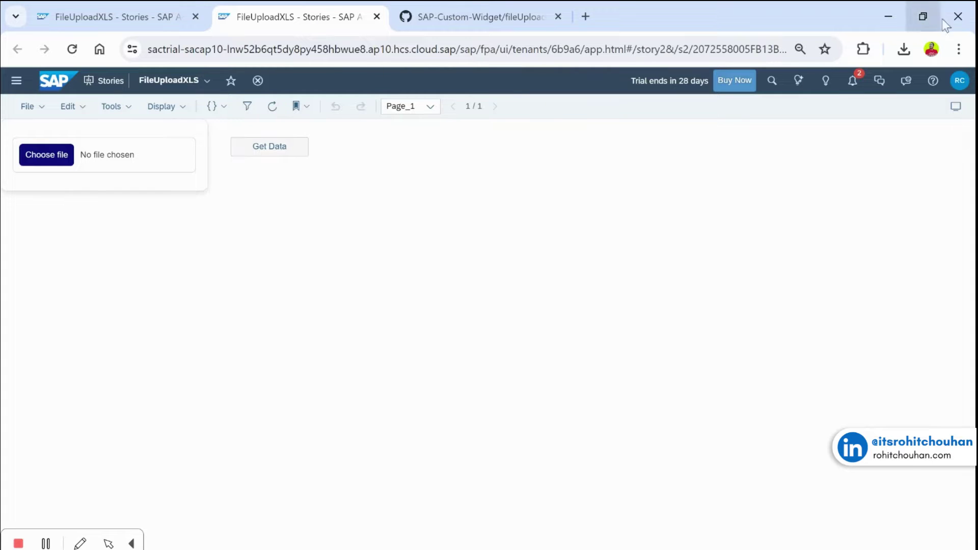
Open Chrome's Developer tools beside the story, widen the panel, and clear the console.
{"action": "left_click", "coordinate": [958, 51]}
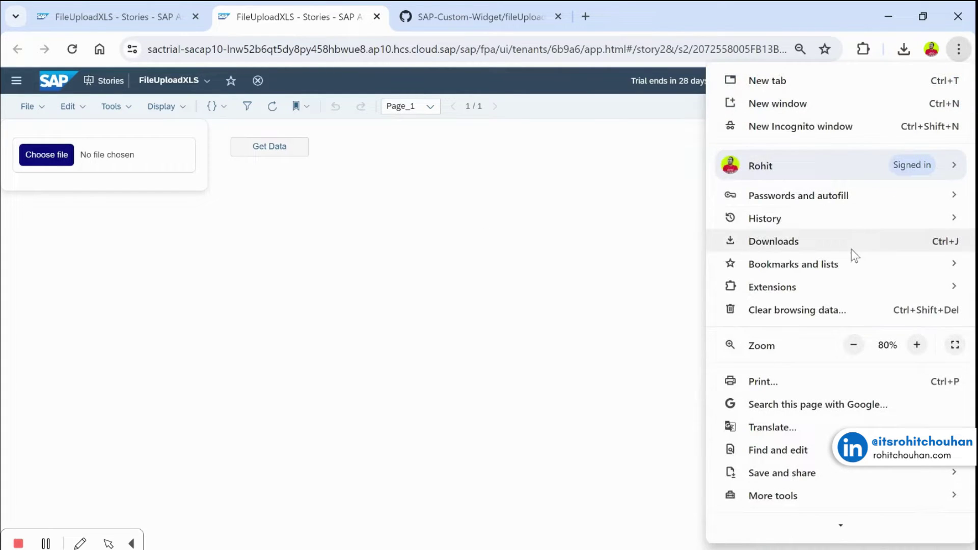
{"action": "scroll", "coordinate": [851, 249], "scroll_direction": "down", "scroll_amount": 2}
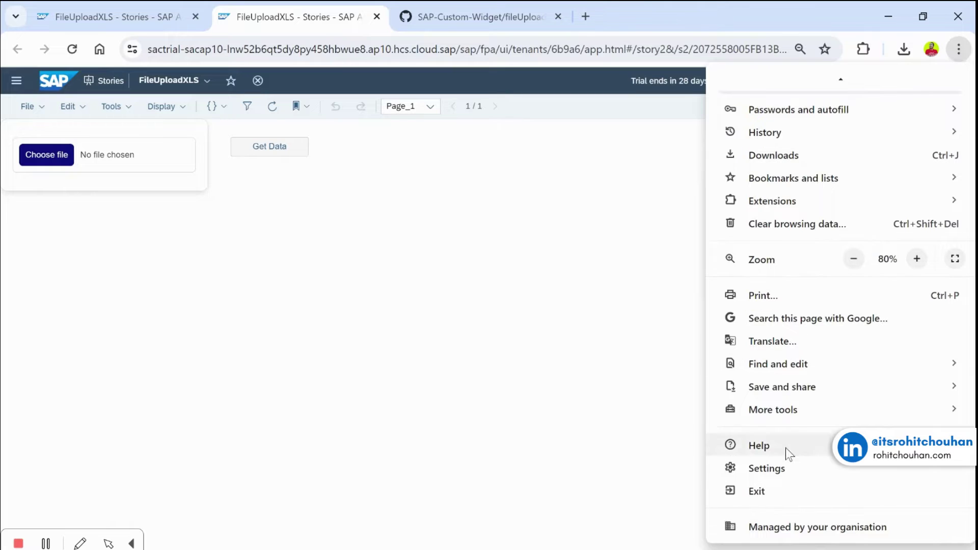
{"action": "mouse_move", "coordinate": [797, 415]}
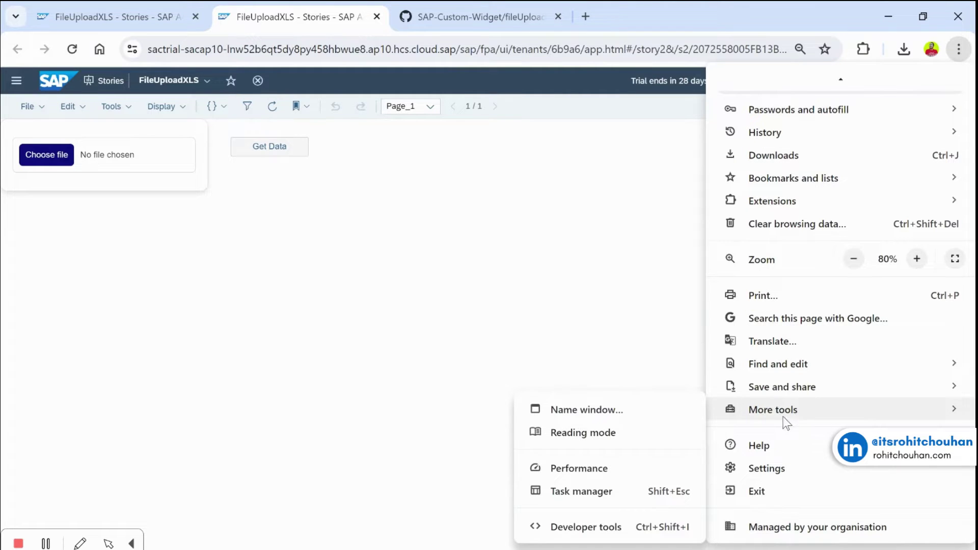
{"action": "left_click", "coordinate": [585, 527]}
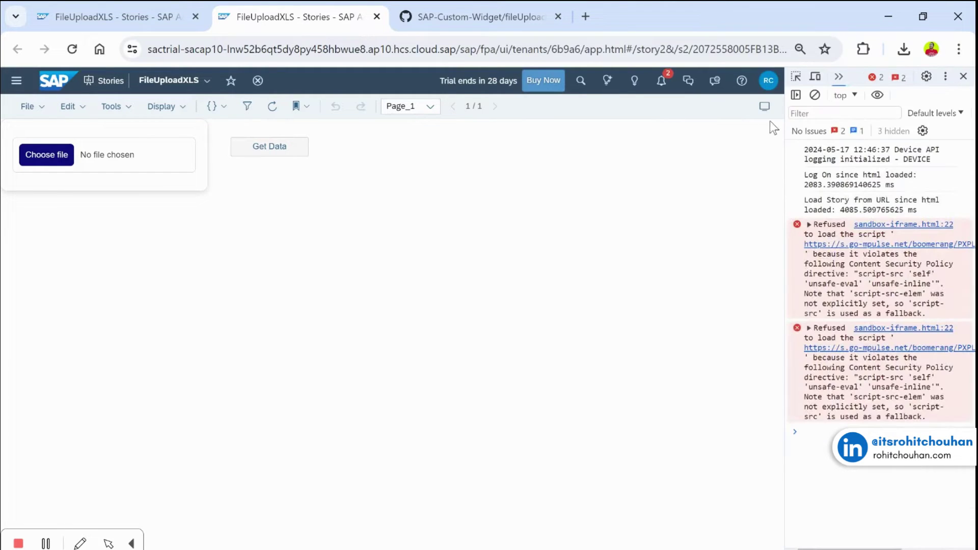
{"action": "left_click_drag", "start_coordinate": [784, 152], "coordinate": [659, 165]}
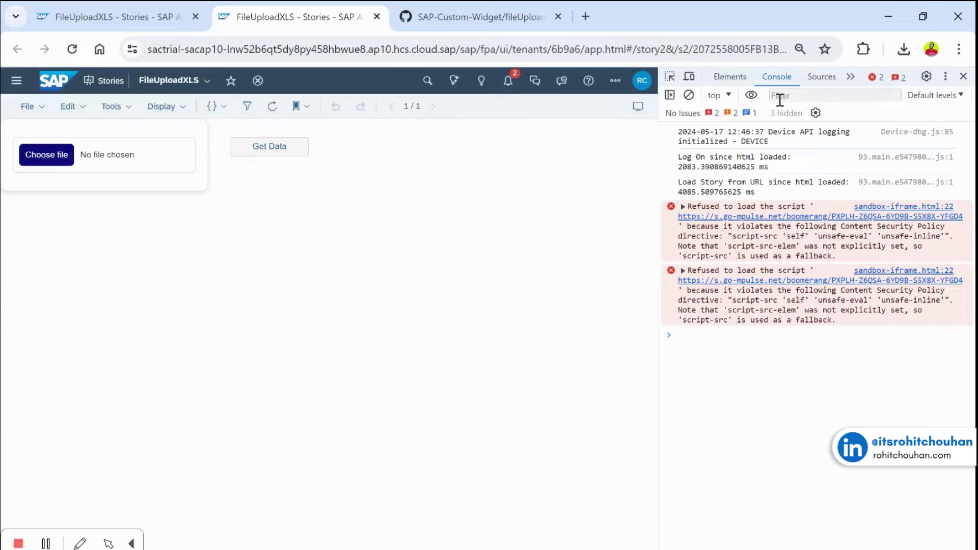
{"action": "left_click", "coordinate": [688, 96]}
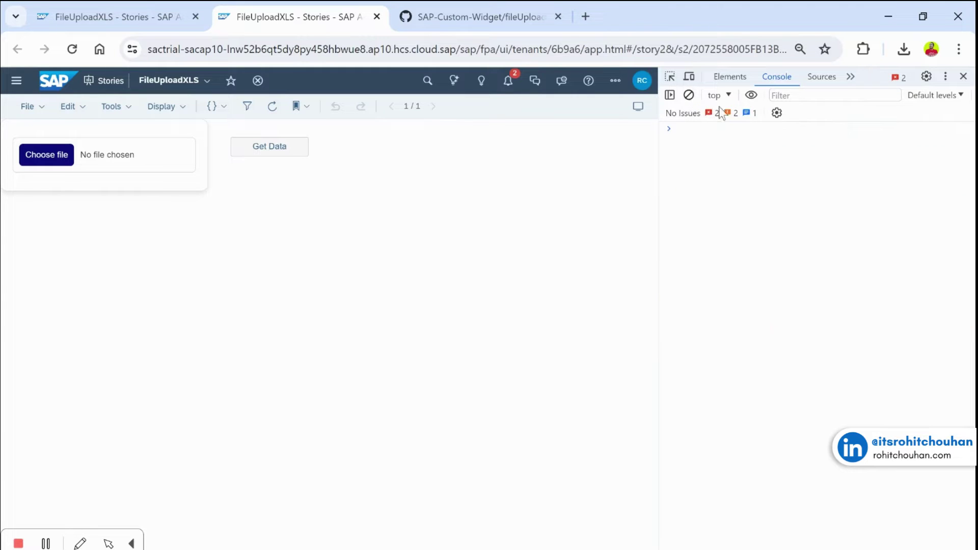
Upload sampledatafoodsales.xlsx from the FileUploadXLS folder, keeping FoodSales as the sheet.
{"action": "left_click", "coordinate": [57, 155]}
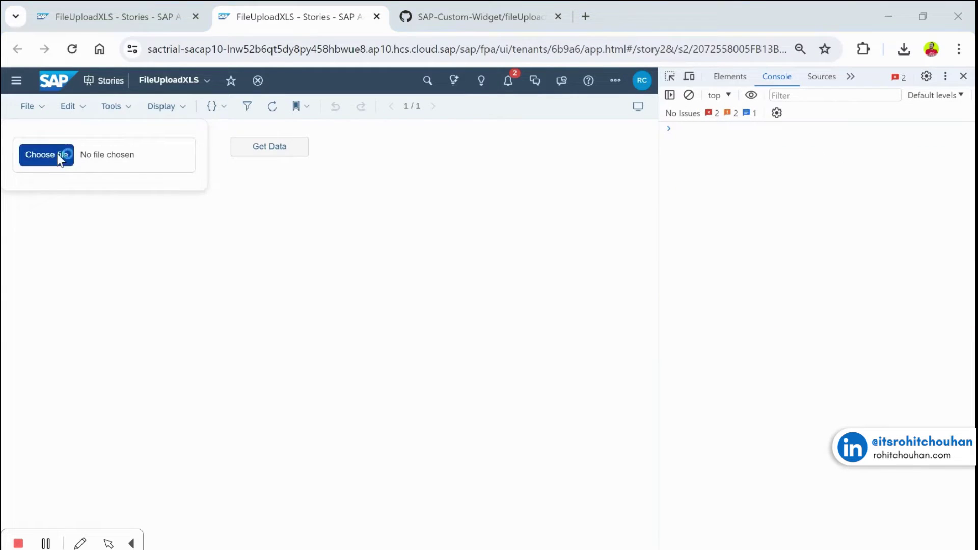
{"action": "scroll", "coordinate": [92, 206], "scroll_direction": "up", "scroll_amount": 3}
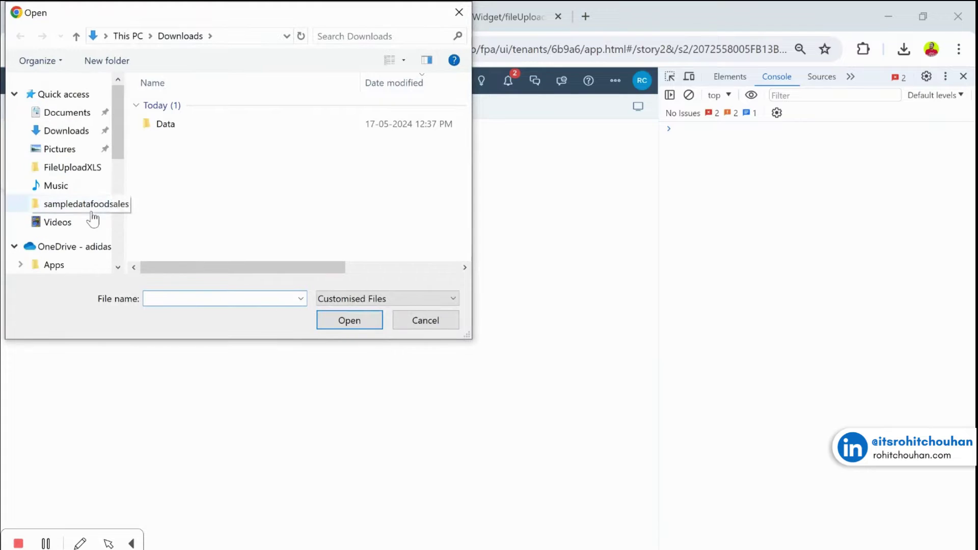
{"action": "left_click", "coordinate": [77, 167]}
{"action": "double_click", "coordinate": [189, 202]}
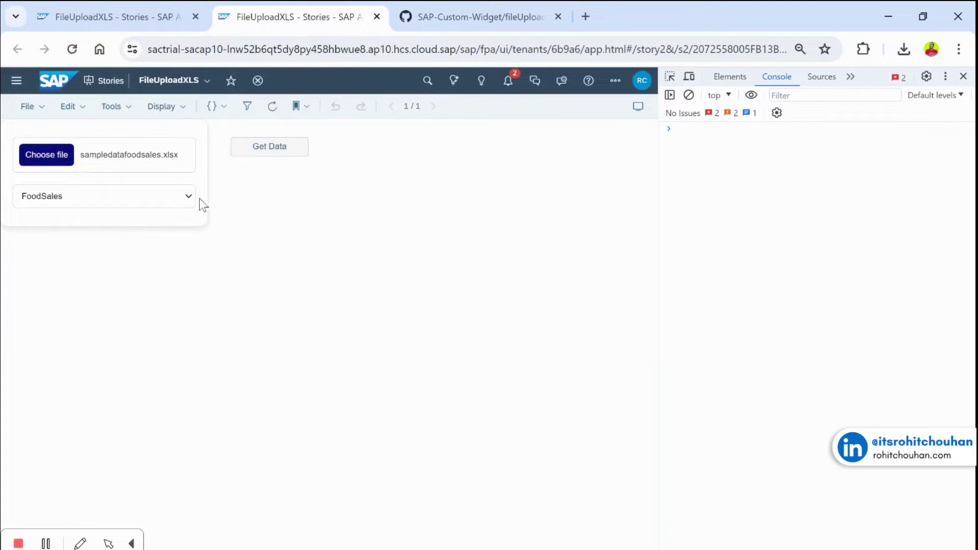
{"action": "left_click", "coordinate": [190, 198]}
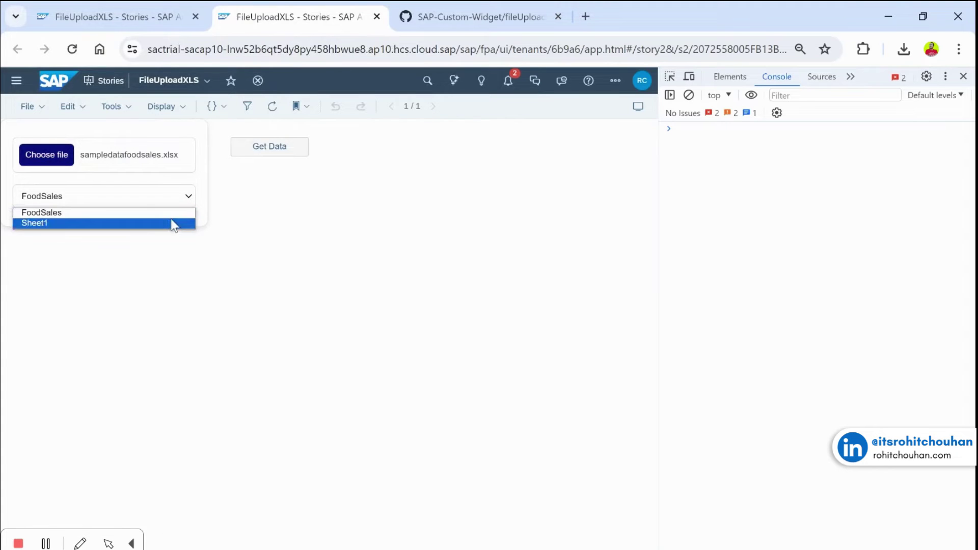
{"action": "left_click", "coordinate": [153, 212]}
Log the data with Get Data and expand the 244-item array to the first record.
{"action": "left_click", "coordinate": [294, 154]}
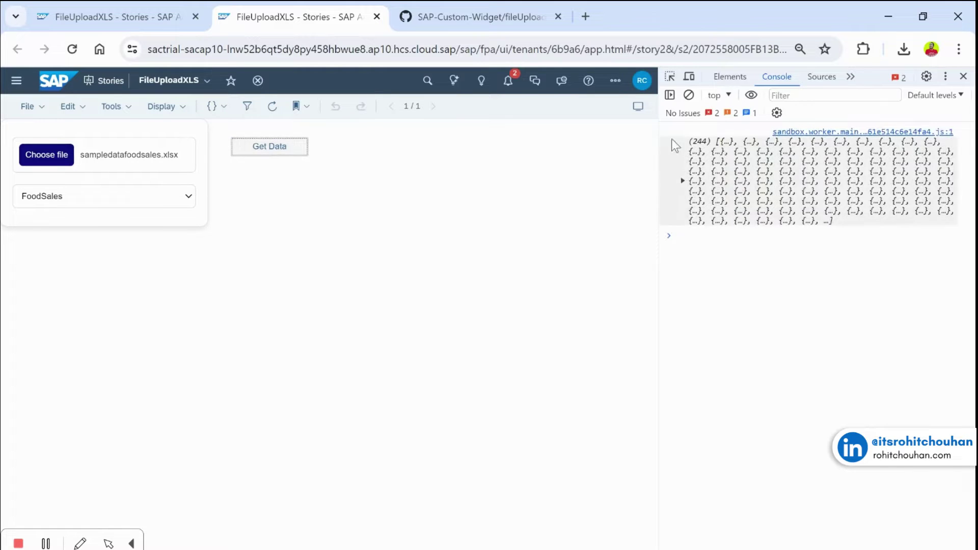
{"action": "left_click", "coordinate": [691, 181]}
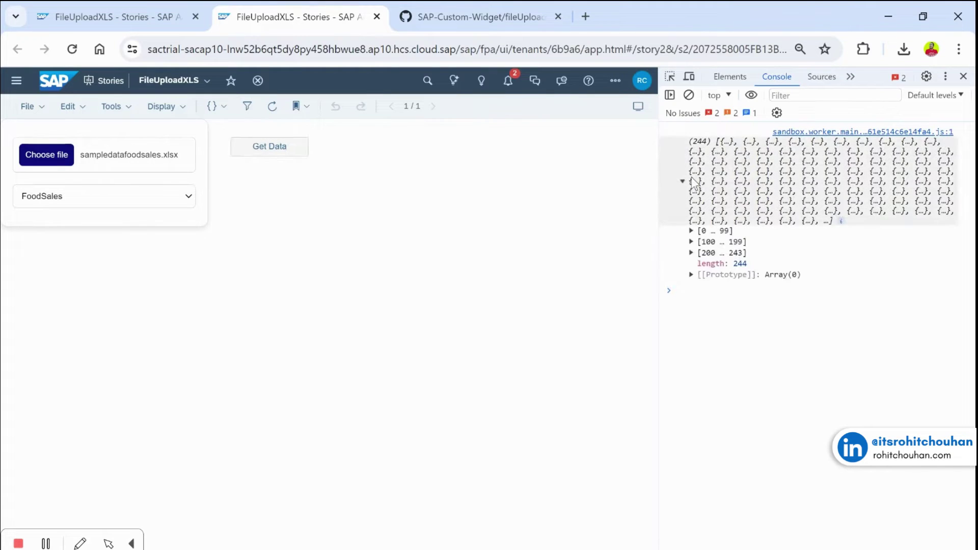
{"action": "left_click", "coordinate": [702, 230]}
{"action": "left_click", "coordinate": [737, 252]}
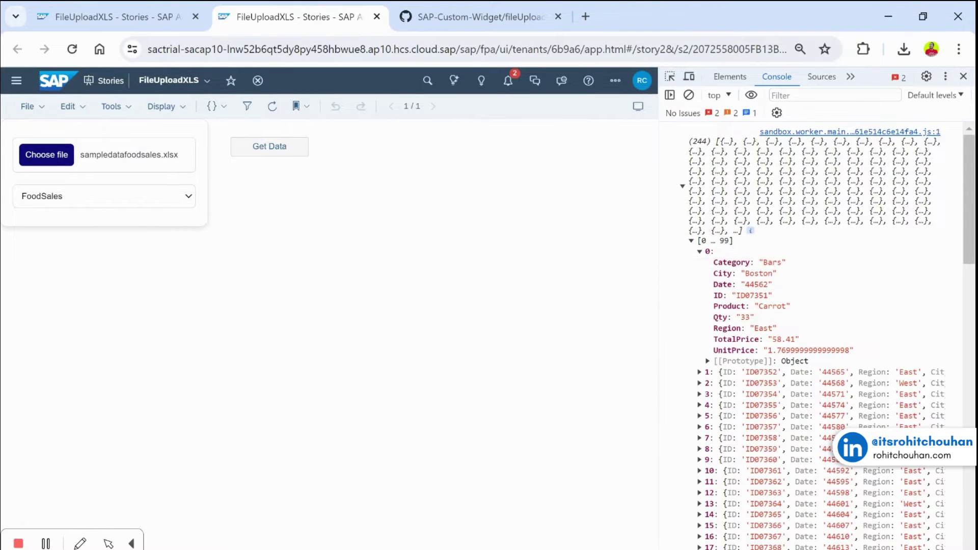
Check the first record ID07351 and its City value against the Excel workbook.
{"action": "left_click", "coordinate": [500, 547]}
{"action": "left_click", "coordinate": [171, 210]}
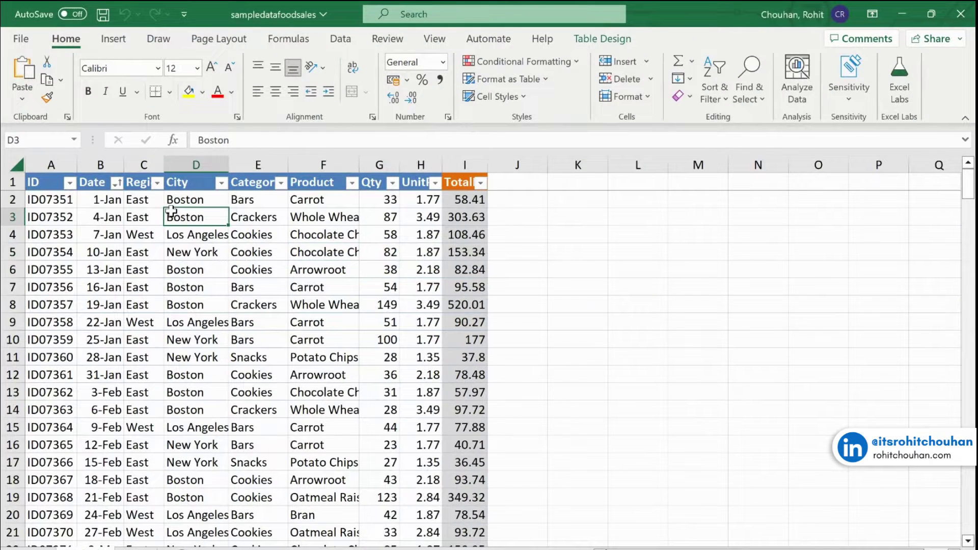
{"action": "left_click", "coordinate": [56, 204]}
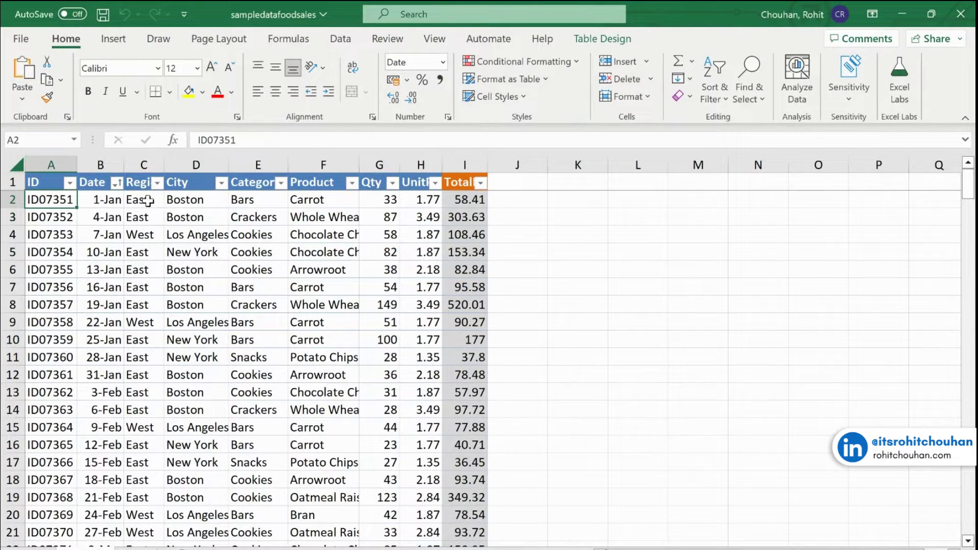
{"action": "left_click", "coordinate": [900, 13]}
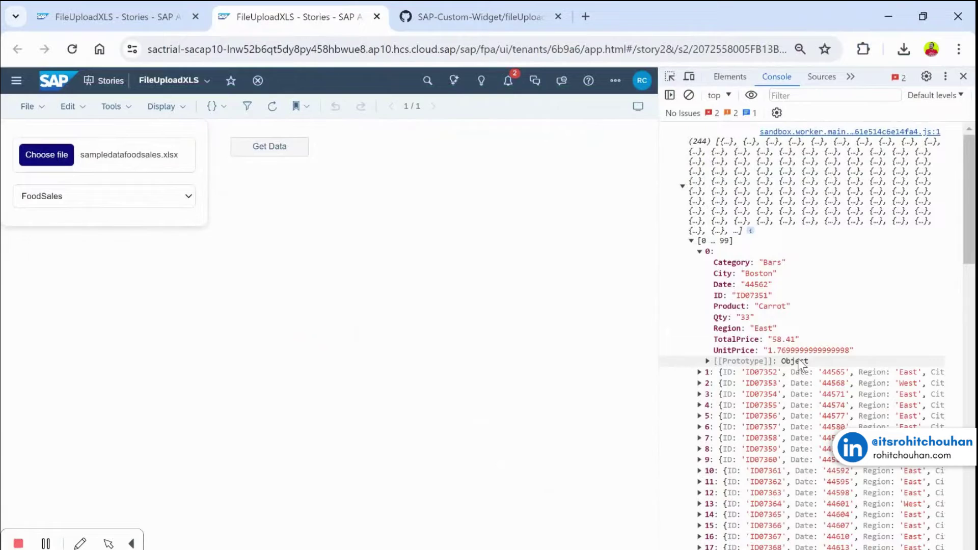
Expand the second logged record, then bring up the README's get methods table on GitHub.
{"action": "scroll", "coordinate": [798, 359], "scroll_direction": "up", "scroll_amount": 1}
{"action": "scroll", "coordinate": [763, 328], "scroll_direction": "down", "scroll_amount": 3}
{"action": "scroll", "coordinate": [749, 344], "scroll_direction": "up", "scroll_amount": 4}
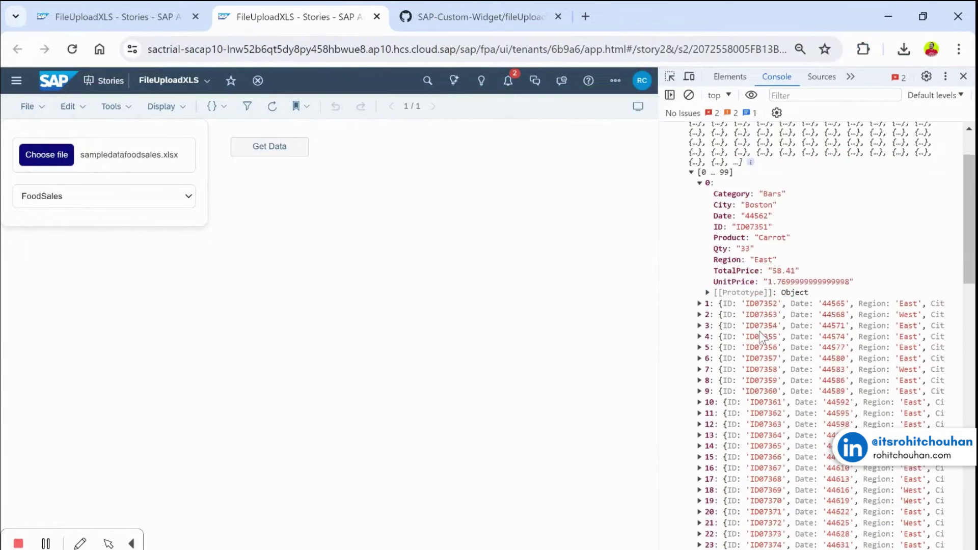
{"action": "left_click", "coordinate": [750, 343]}
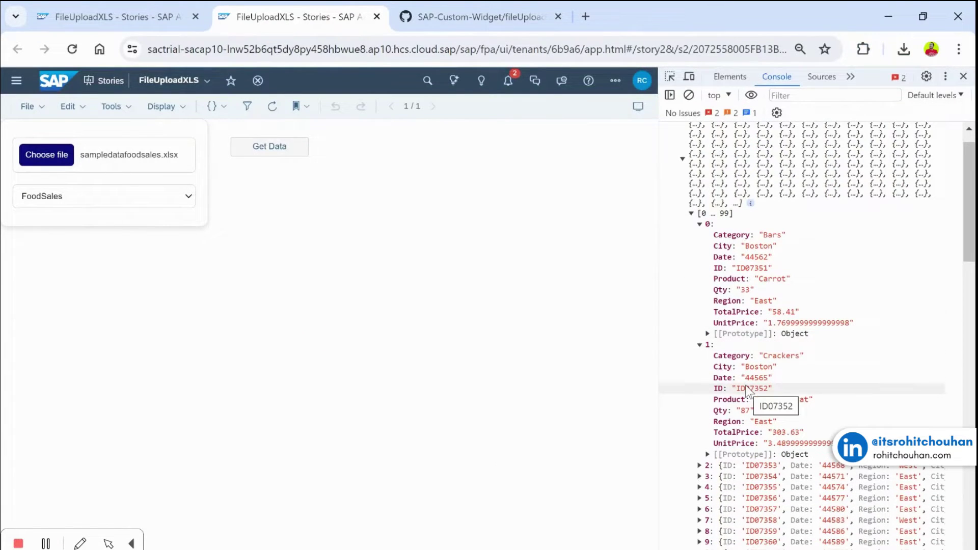
{"action": "scroll", "coordinate": [739, 226], "scroll_direction": "up", "scroll_amount": 1}
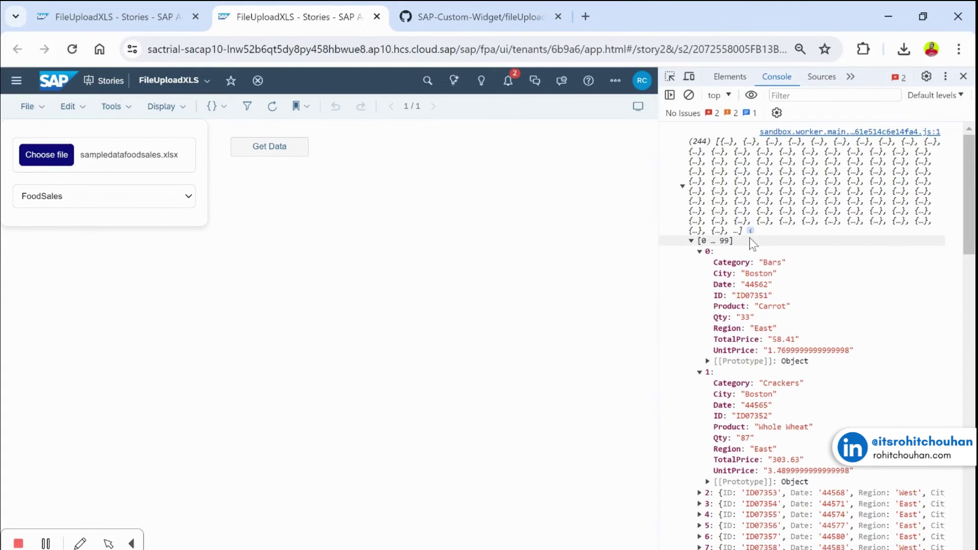
{"action": "scroll", "coordinate": [761, 352], "scroll_direction": "down", "scroll_amount": 3}
{"action": "scroll", "coordinate": [758, 349], "scroll_direction": "up", "scroll_amount": 3}
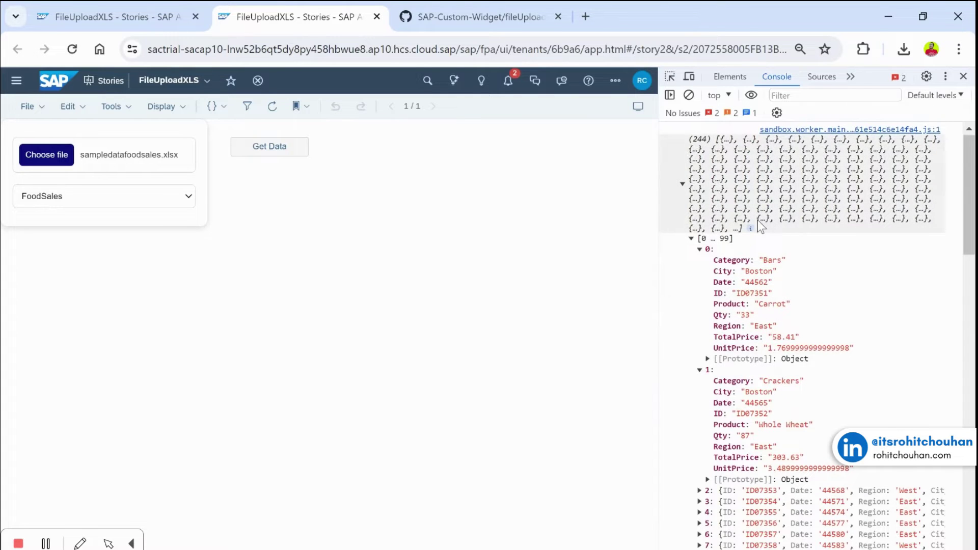
{"action": "scroll", "coordinate": [756, 220], "scroll_direction": "down", "scroll_amount": 10}
{"action": "scroll", "coordinate": [757, 220], "scroll_direction": "up", "scroll_amount": 10}
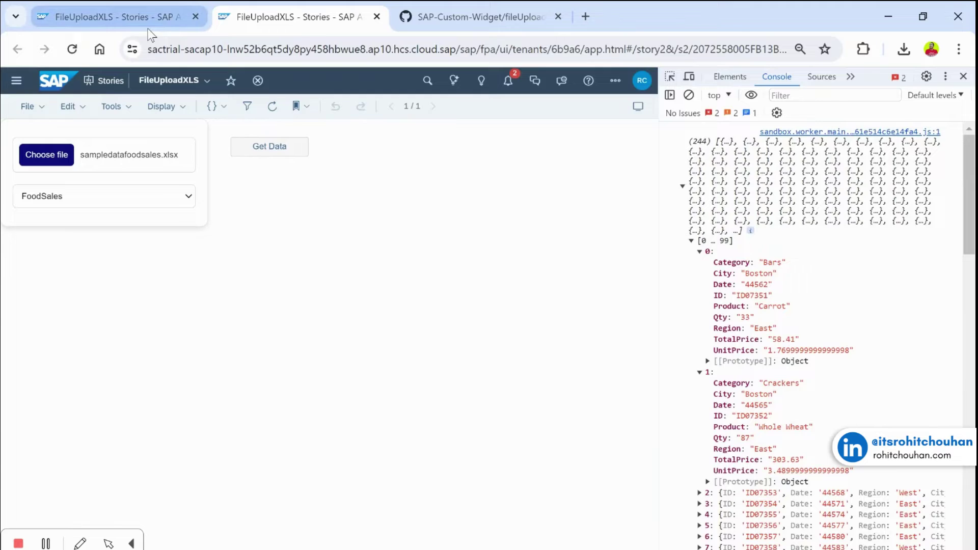
{"action": "left_click", "coordinate": [498, 17]}
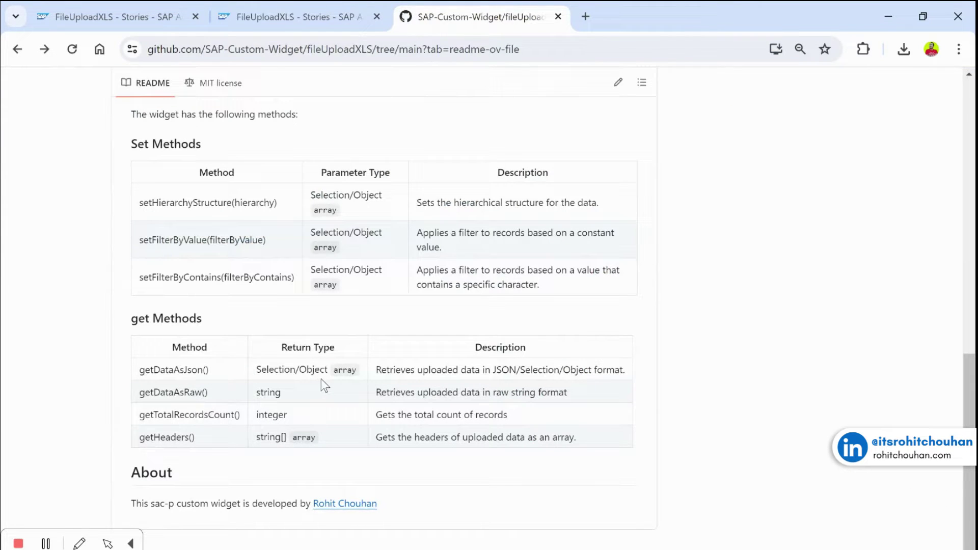
Duplicate the Get Data button on Page_1 and relabel the copy 'Get Data (Raw)'.
{"action": "left_click", "coordinate": [174, 19]}
{"action": "left_click", "coordinate": [173, 146]}
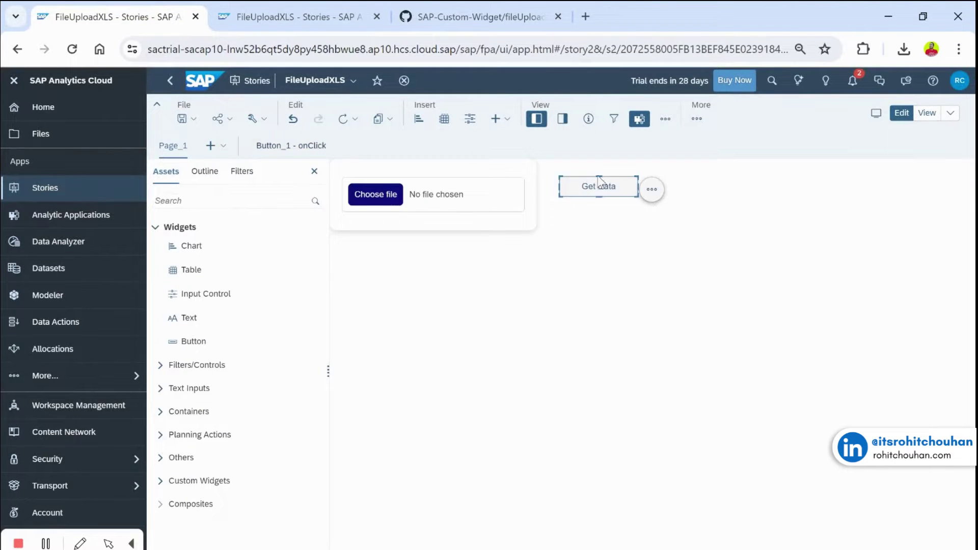
{"action": "left_click_drag", "start_coordinate": [604, 192], "coordinate": [595, 236]}
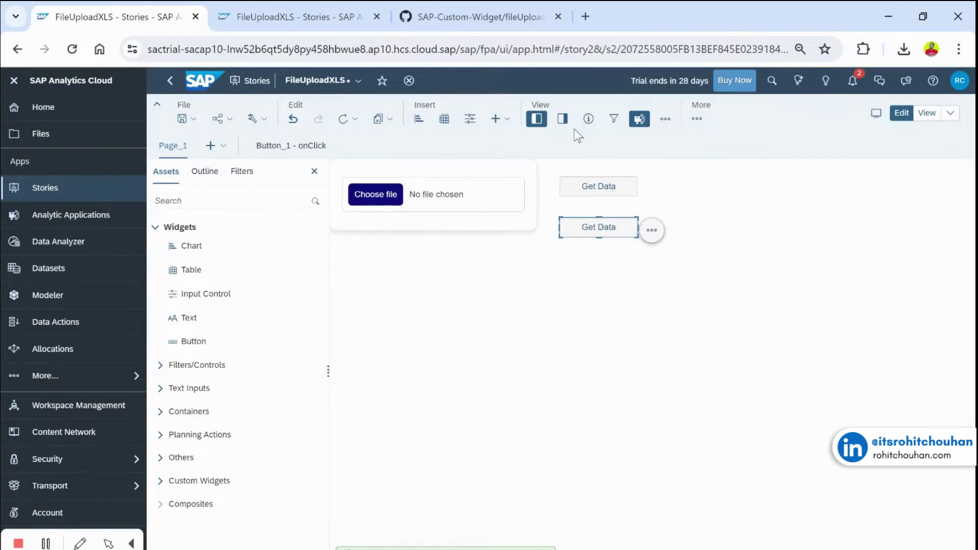
{"action": "left_click", "coordinate": [562, 119]}
{"action": "left_click", "coordinate": [821, 340]}
{"action": "type", "text": "()Ra"}
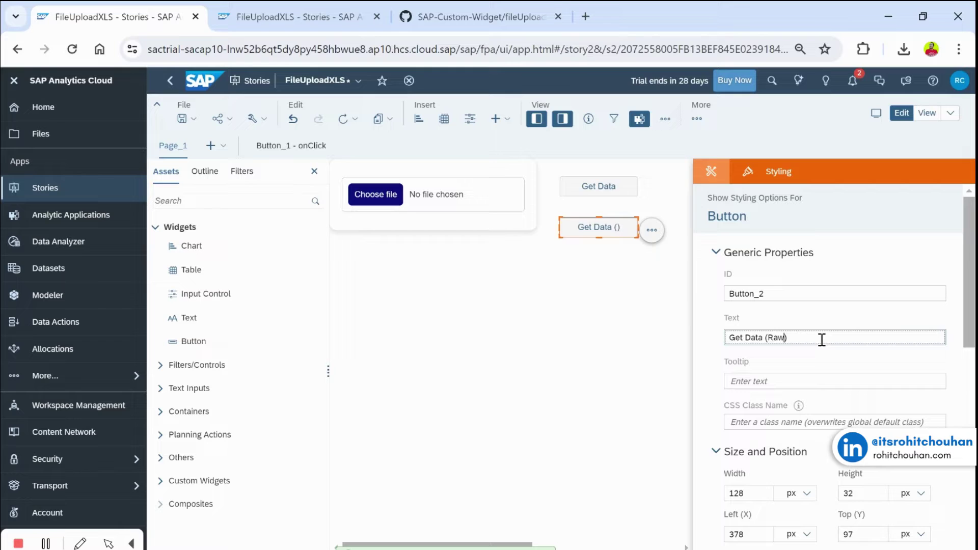
Change the new button's onClick script to log getDataAsRaw() and save the story.
{"action": "left_click", "coordinate": [652, 231]}
{"action": "mouse_move", "coordinate": [705, 238]}
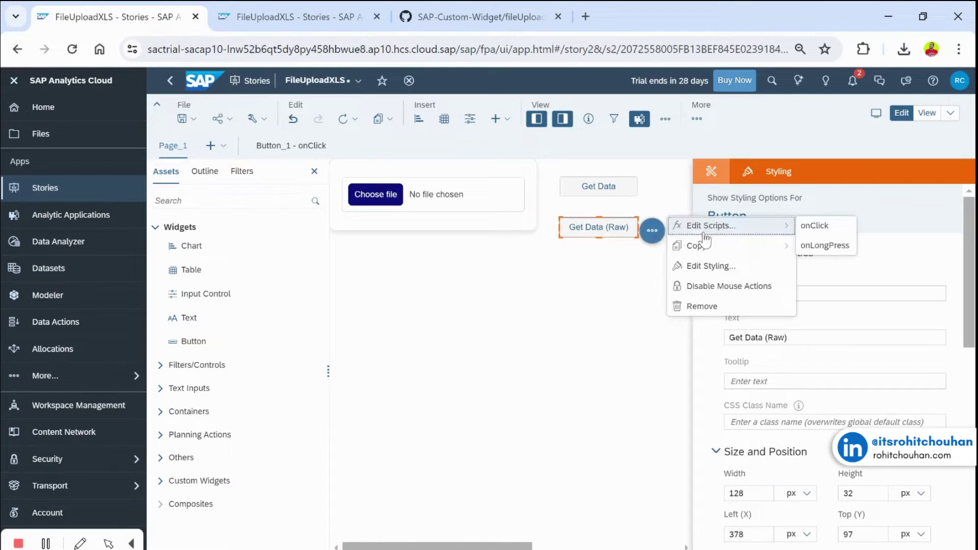
{"action": "left_click", "coordinate": [814, 225]}
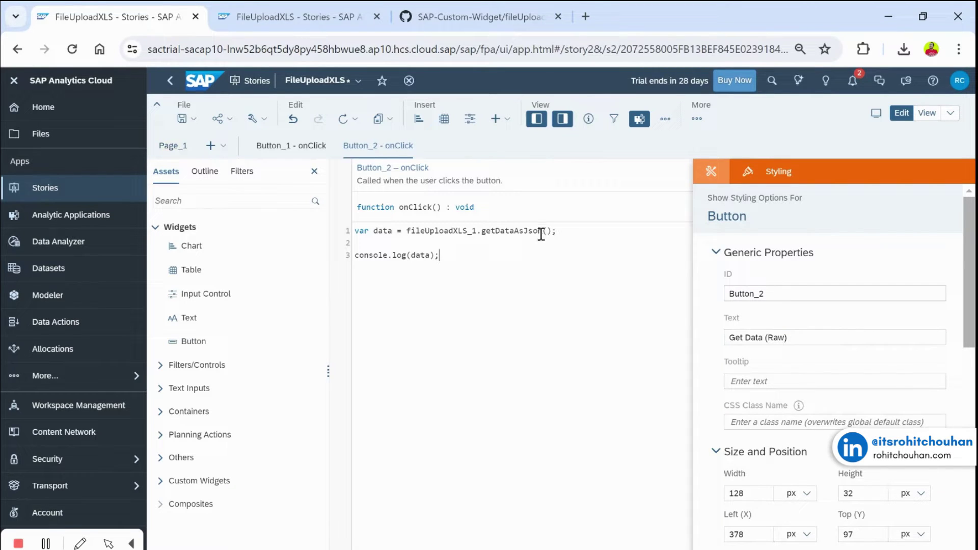
{"action": "left_click_drag", "start_coordinate": [567, 233], "coordinate": [482, 230]}
{"action": "key", "text": "BackSpace"}
{"action": "type", "text": "getD"}
{"action": "key", "text": "Down"}
{"action": "key", "text": "Return"}
{"action": "key", "text": "Down"}
{"action": "key", "text": "Left"}
{"action": "key", "text": "BackSpace"}
{"action": "key", "text": "End"}
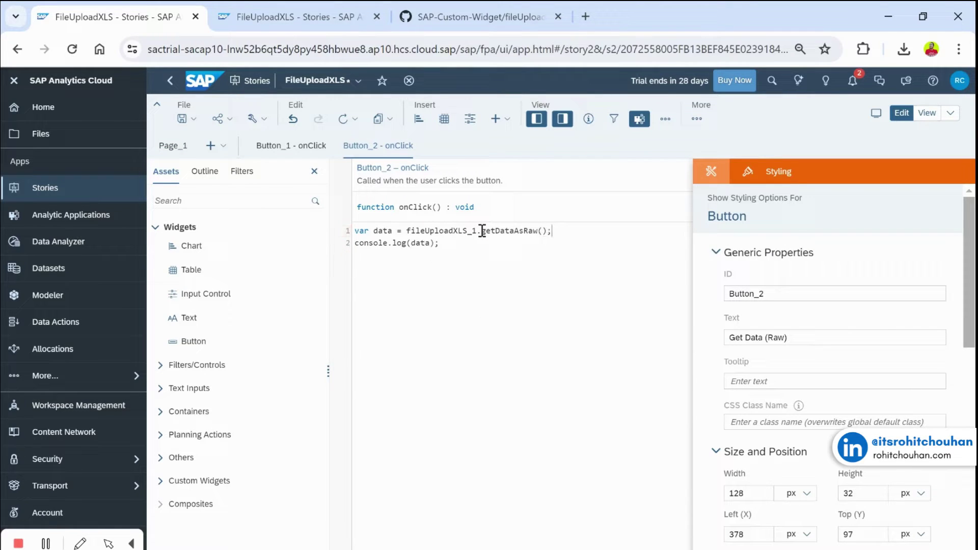
{"action": "key", "text": "ctrl+s"}
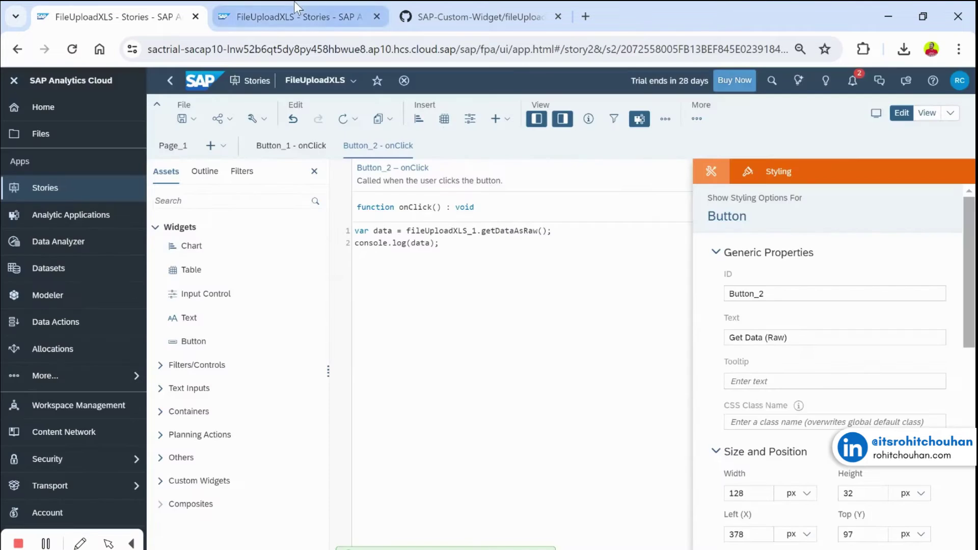
{"action": "left_click", "coordinate": [296, 7]}
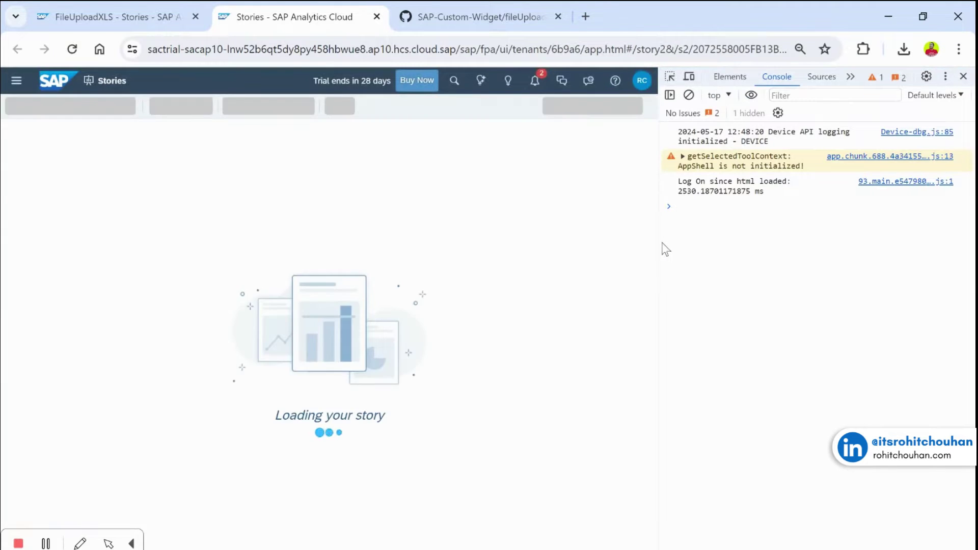
Upload sampledatafoodsales.xlsx, clear the console, and log raw rows with Get Data (Raw).
{"action": "left_click", "coordinate": [41, 160]}
{"action": "double_click", "coordinate": [184, 201]}
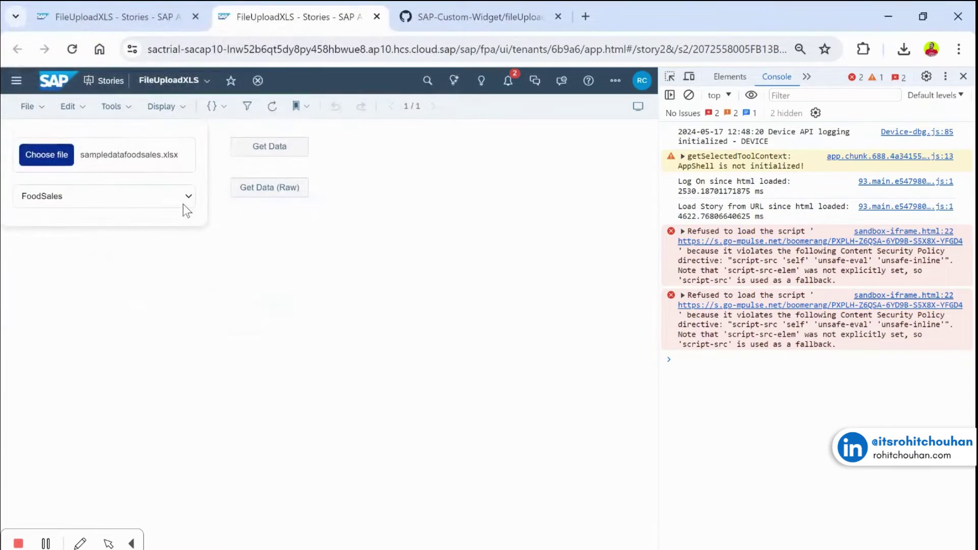
{"action": "left_click", "coordinate": [689, 95]}
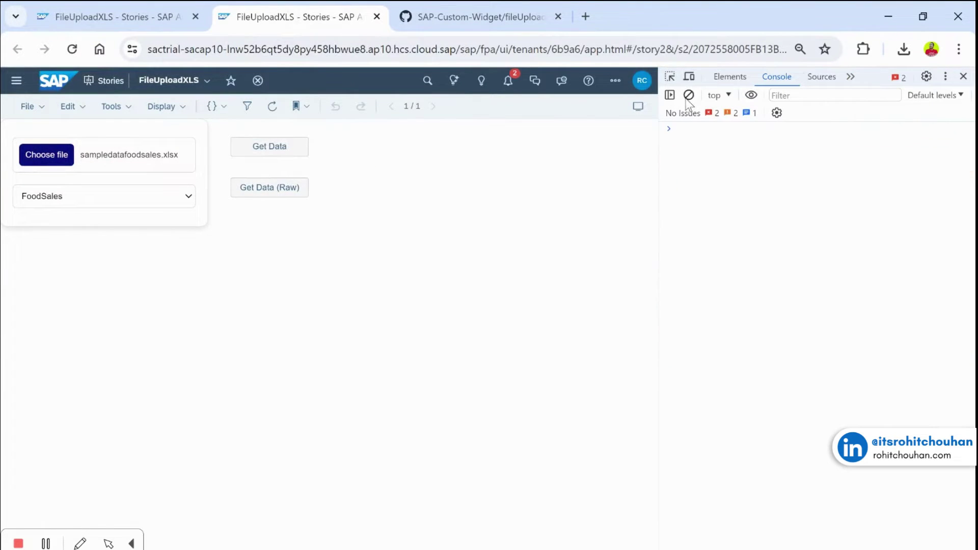
{"action": "left_click", "coordinate": [258, 192]}
{"action": "scroll", "coordinate": [802, 301], "scroll_direction": "up", "scroll_amount": 15}
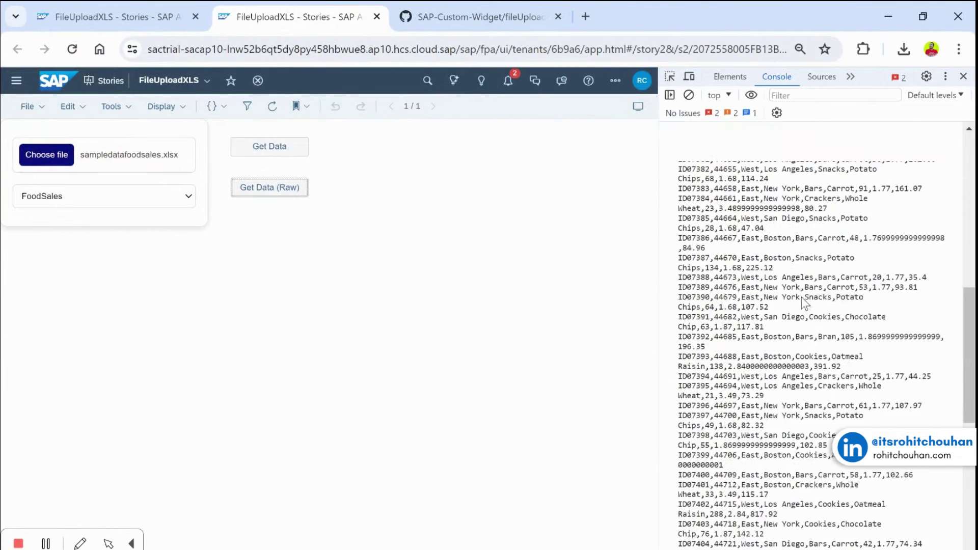
Highlight the raw CSV header line and first four records in the console output.
{"action": "triple_click", "coordinate": [680, 137]}
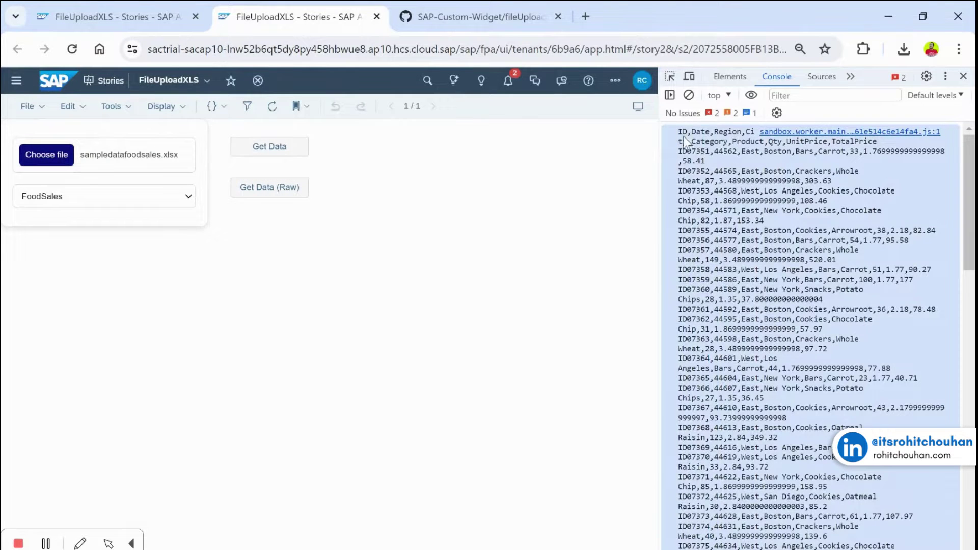
{"action": "left_click_drag", "start_coordinate": [873, 142], "coordinate": [670, 124]}
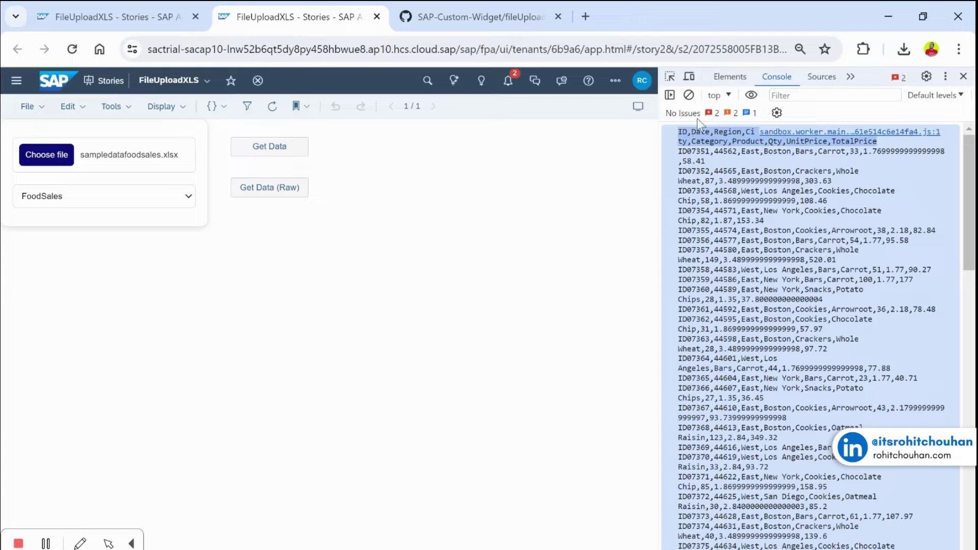
{"action": "left_click_drag", "start_coordinate": [674, 150], "coordinate": [814, 222]}
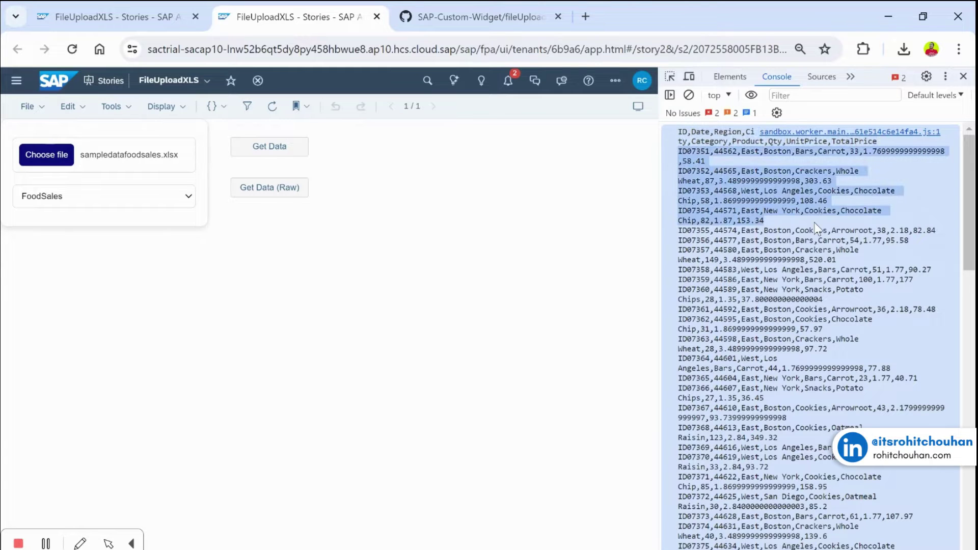
{"action": "left_click", "coordinate": [814, 245]}
{"action": "scroll", "coordinate": [776, 225], "scroll_direction": "down", "scroll_amount": 3}
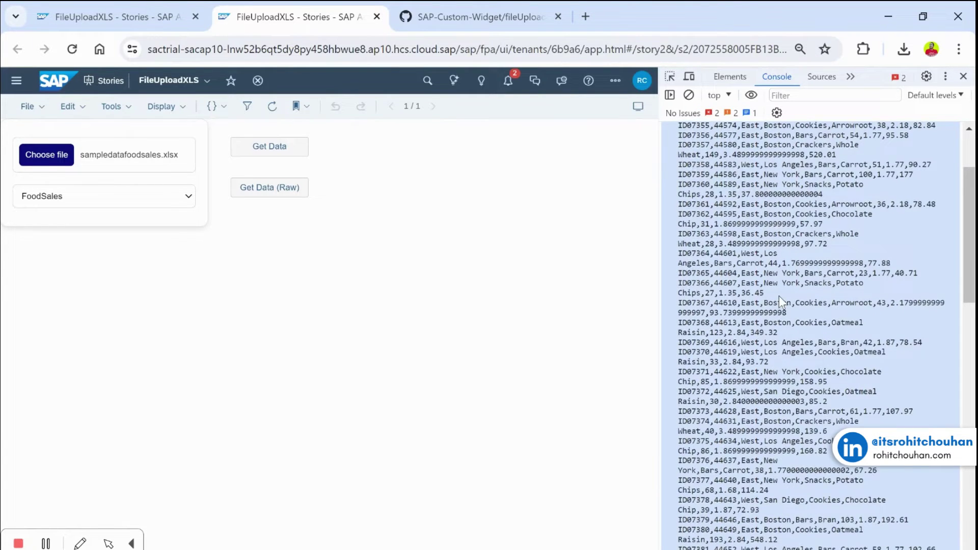
{"action": "scroll", "coordinate": [778, 295], "scroll_direction": "up", "scroll_amount": 3}
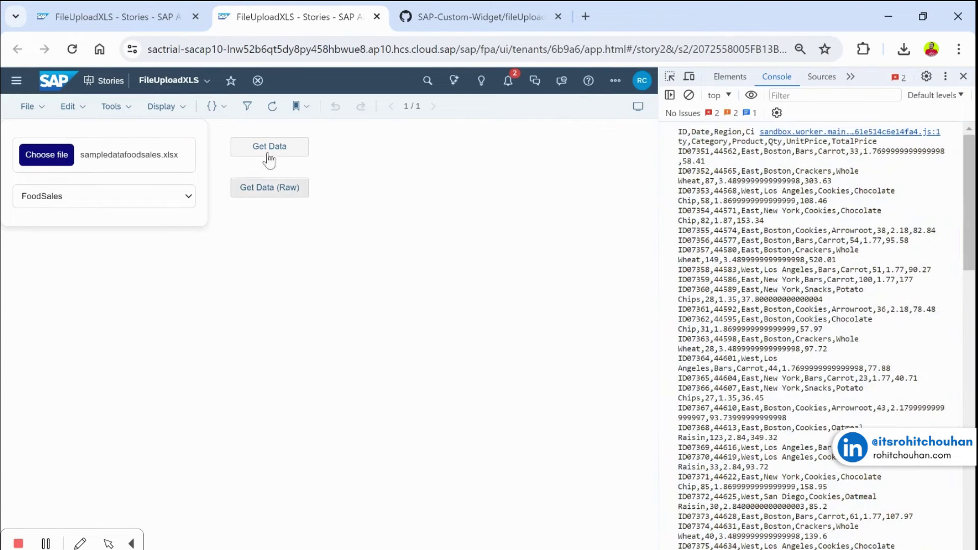
{"action": "left_click", "coordinate": [465, 12]}
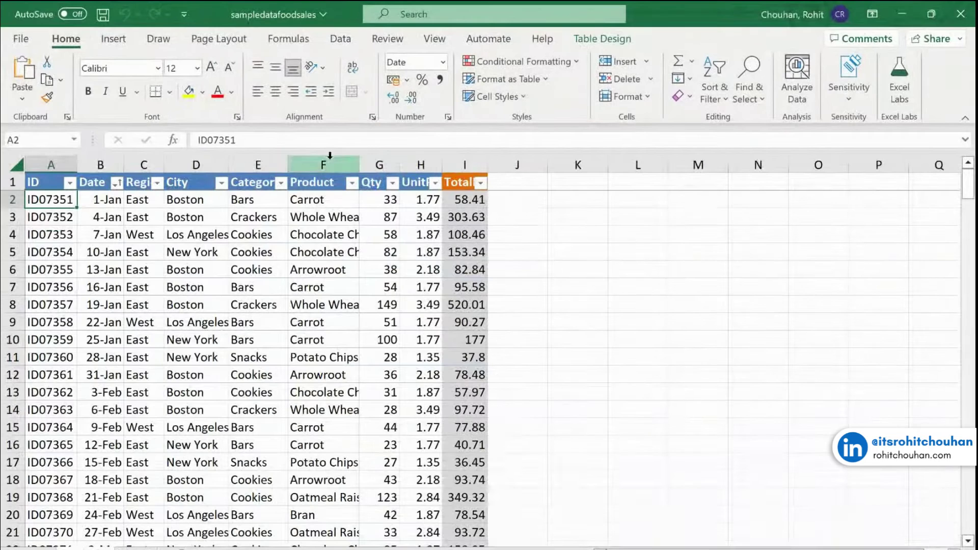
Autofit column H so the UnitPrice header shows in full, then minimize Excel.
{"action": "left_click_drag", "start_coordinate": [454, 180], "coordinate": [44, 182]}
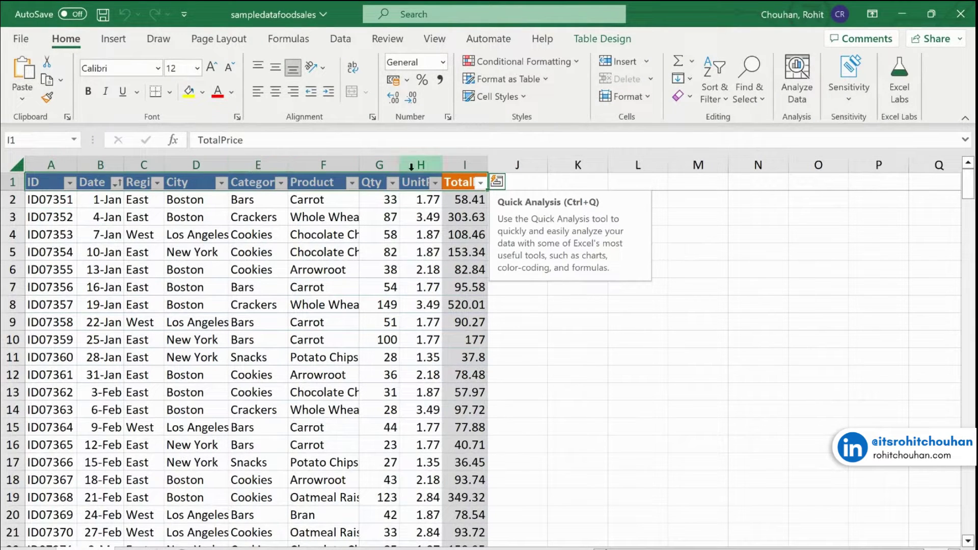
{"action": "double_click", "coordinate": [442, 164]}
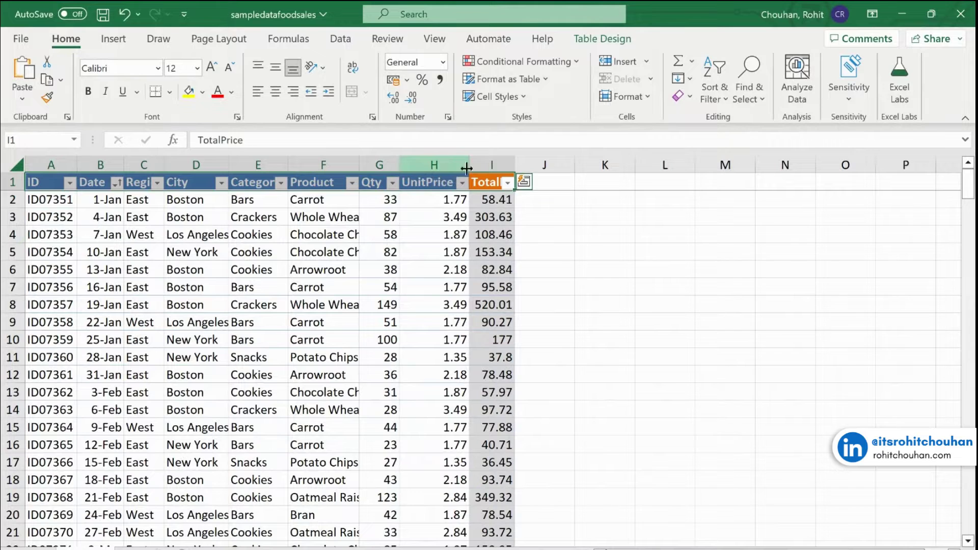
{"action": "left_click", "coordinate": [427, 269]}
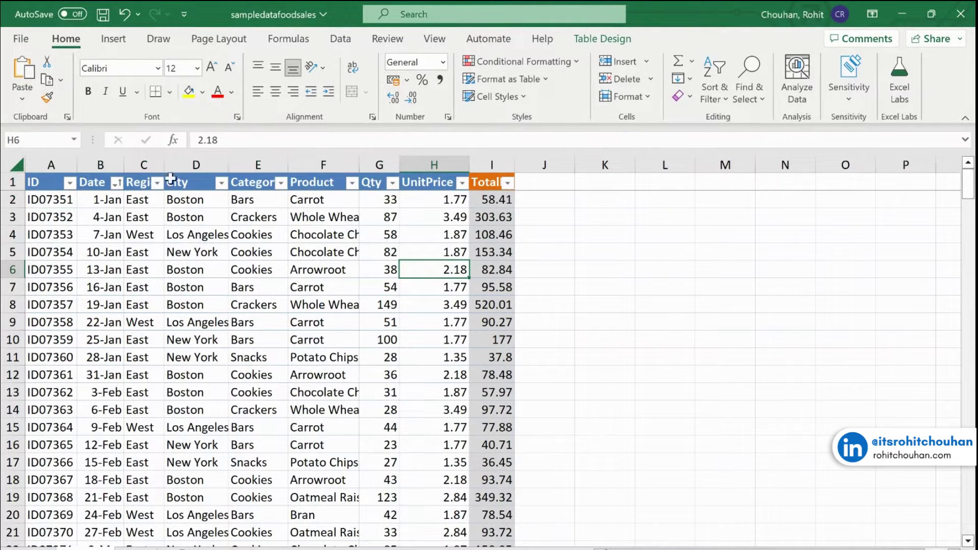
{"action": "left_click", "coordinate": [52, 183]}
{"action": "left_click", "coordinate": [483, 184], "text": "shift"}
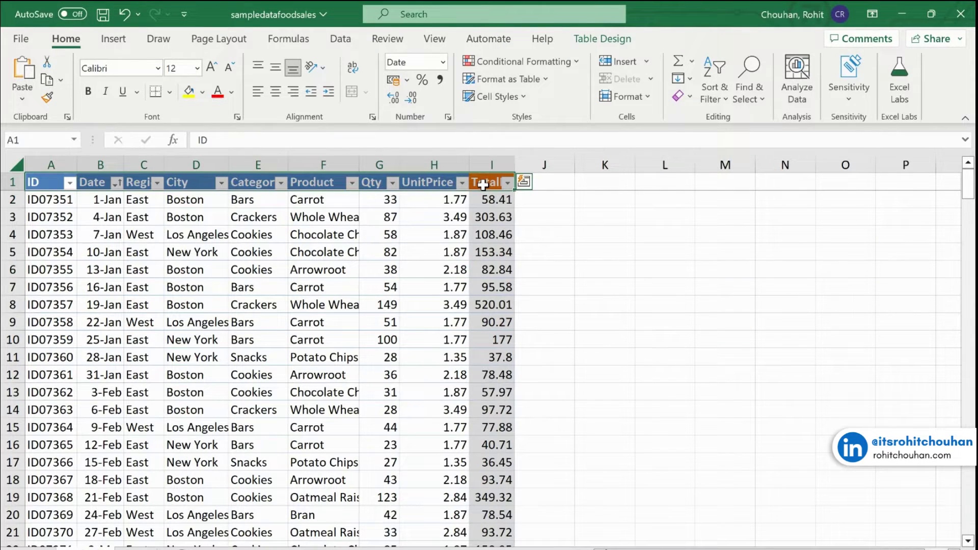
{"action": "left_click", "coordinate": [902, 15]}
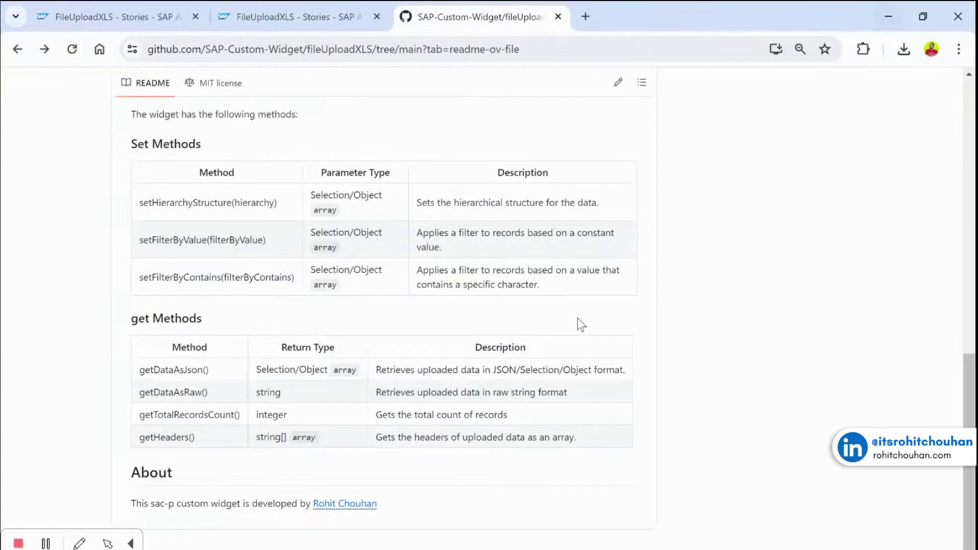